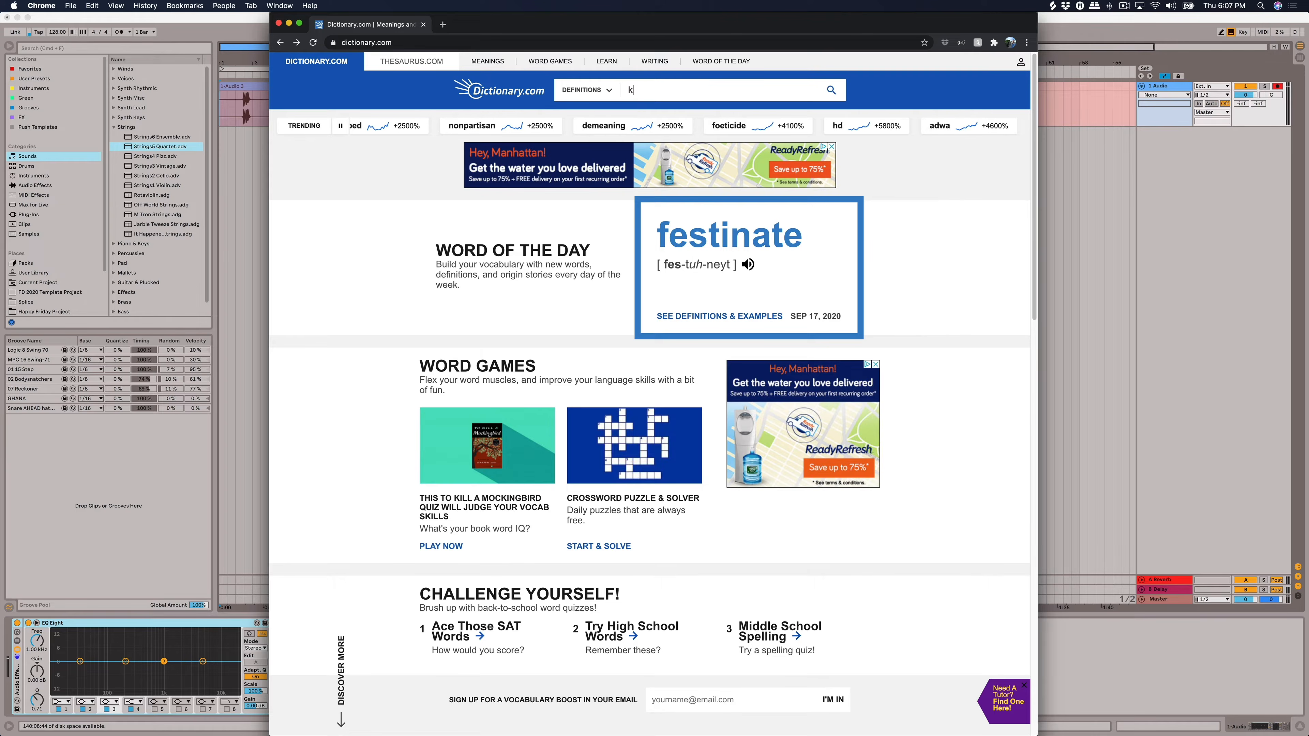
# Step: Look up "kick" on Dictionary.com and play its pronunciation audio
pyautogui.press('Return')
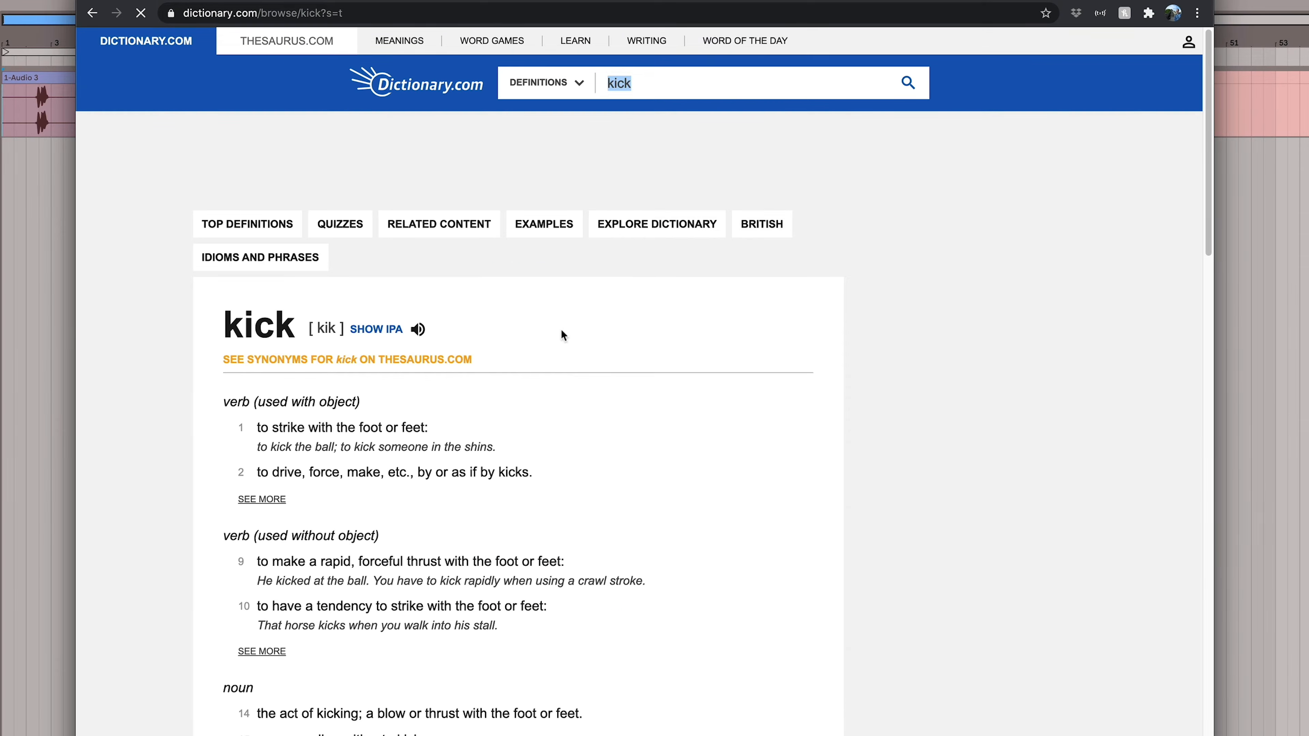
pyautogui.click(421, 331)
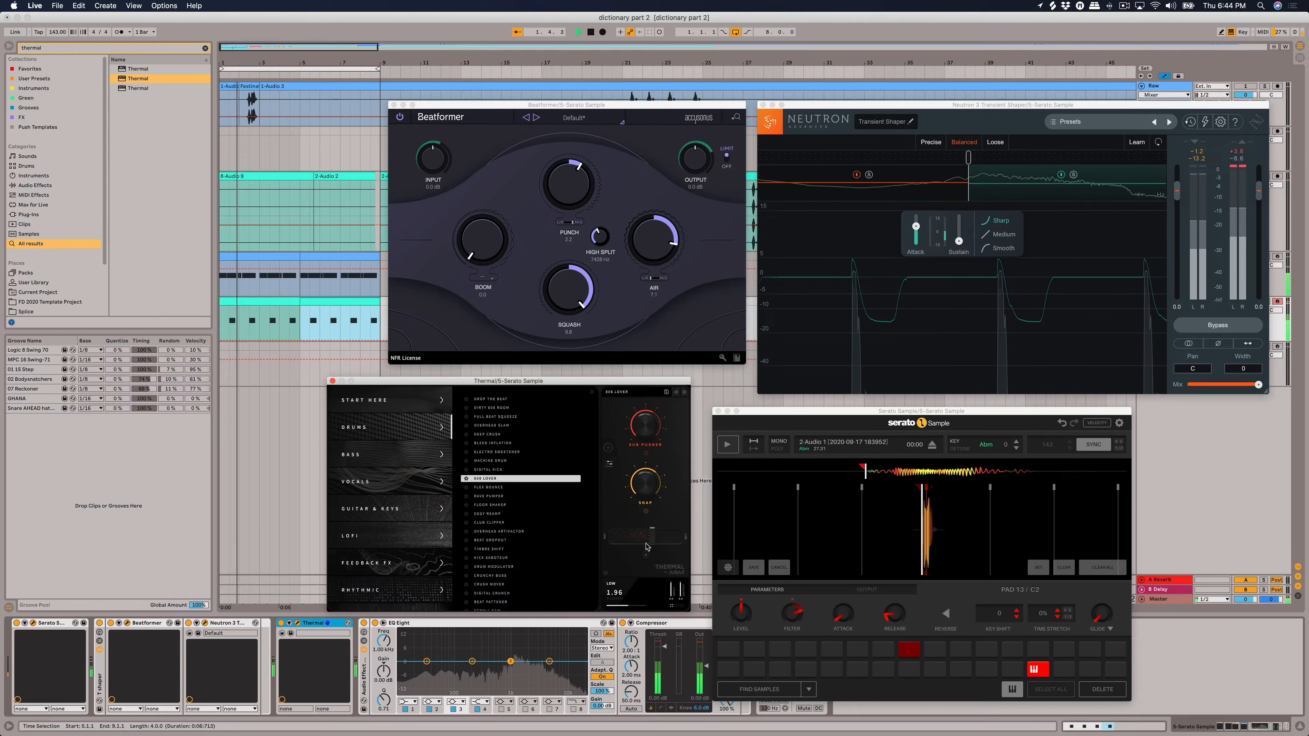
pyautogui.click(608, 449)
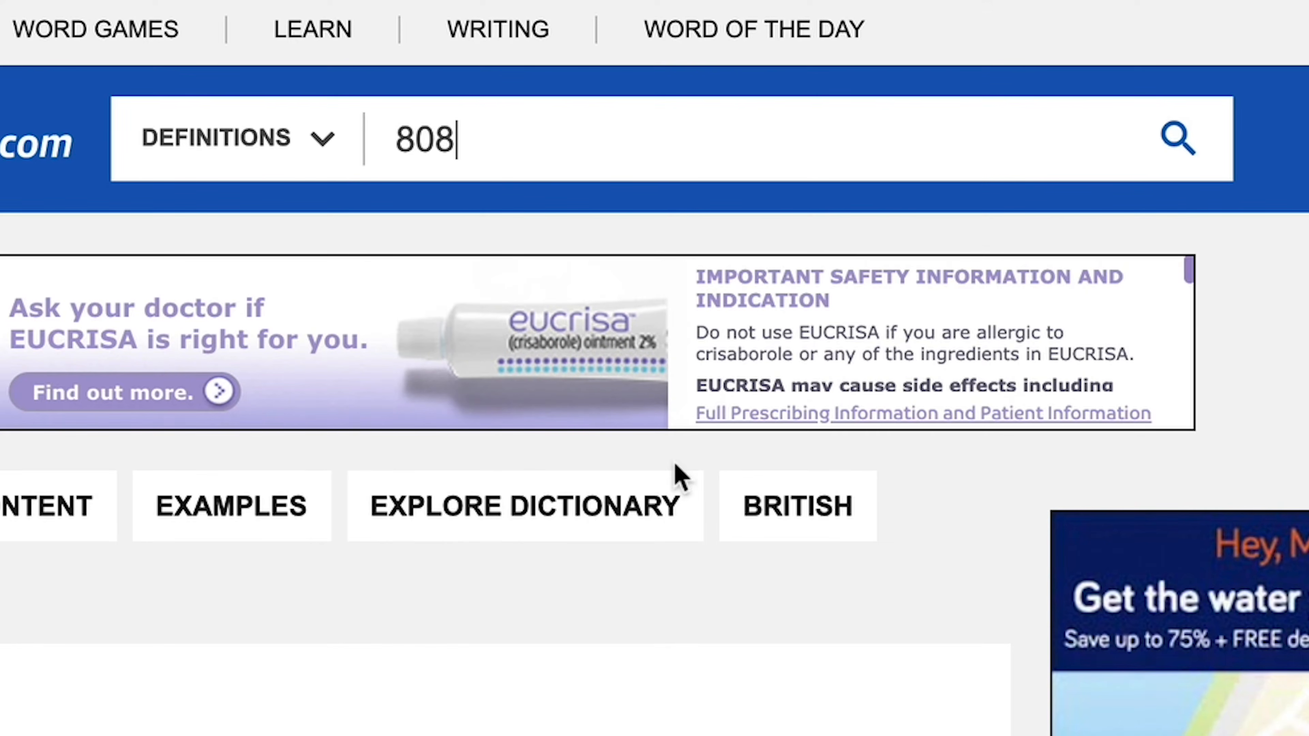
# Step: Look up "808" and "splice" on Dictionary.com
pyautogui.press('Return')
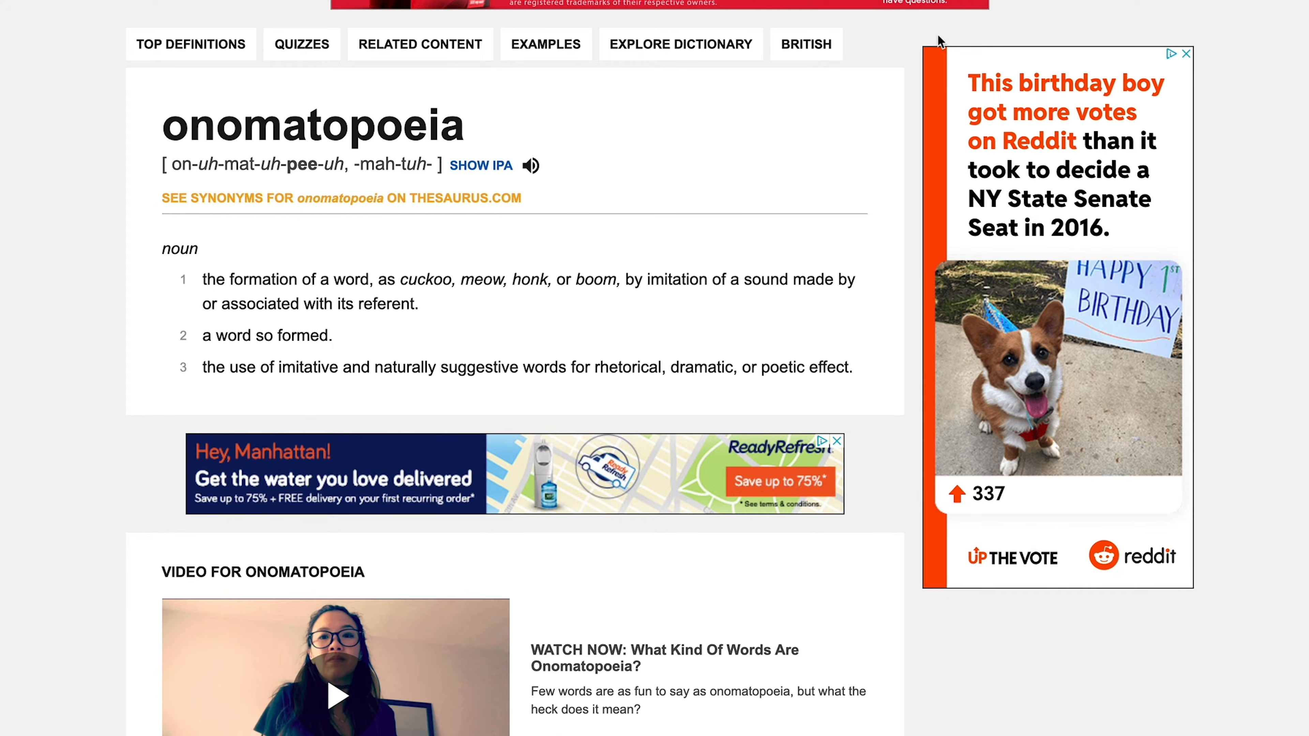
pyautogui.write('spl')
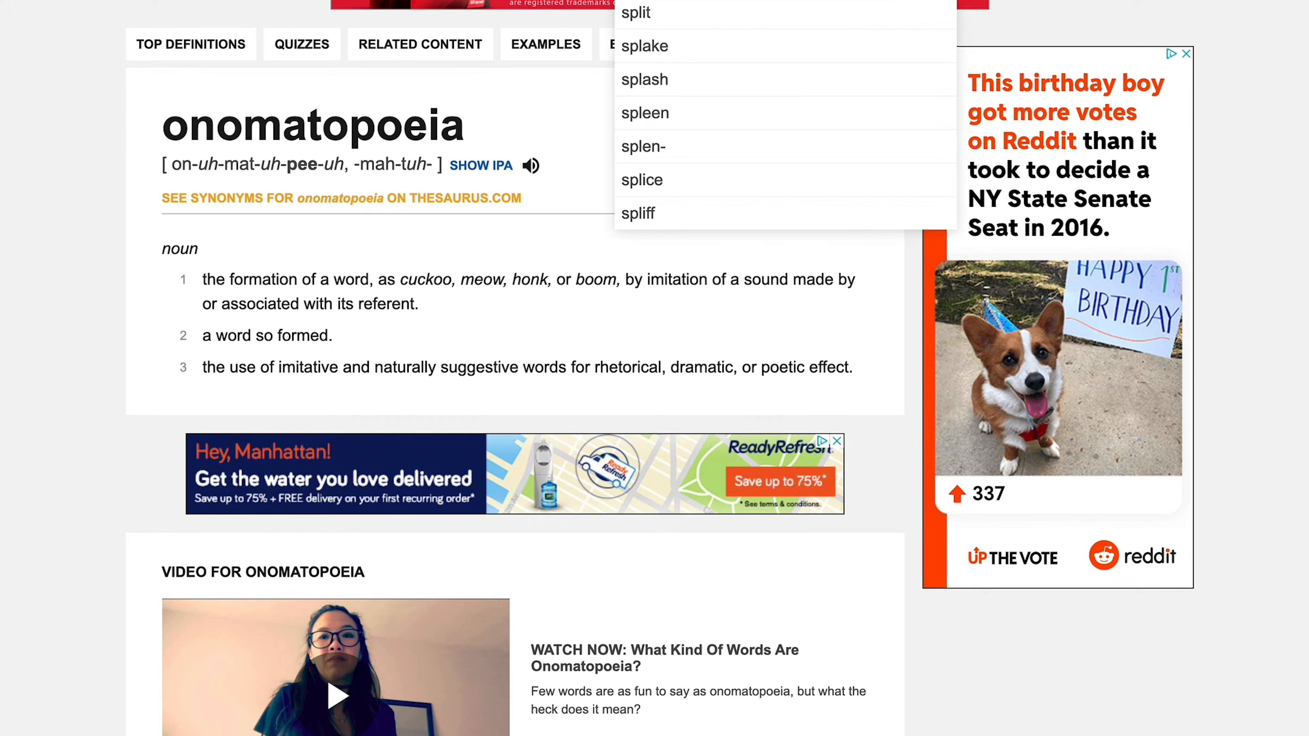
pyautogui.write('ice')
pyautogui.press('Return')
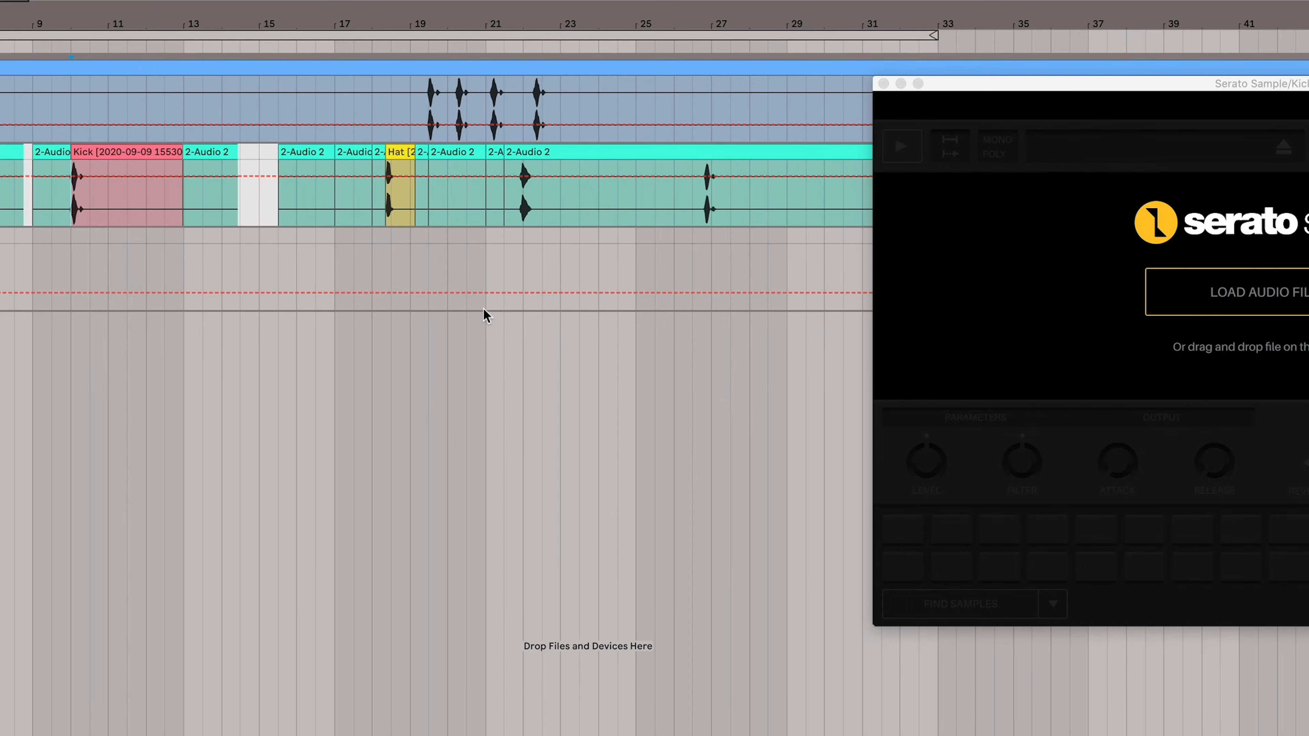
# Step: Load the Kick clip from the arrangement into Serato Sample and turn on keyboard mode for pad 13
pyautogui.press('space')
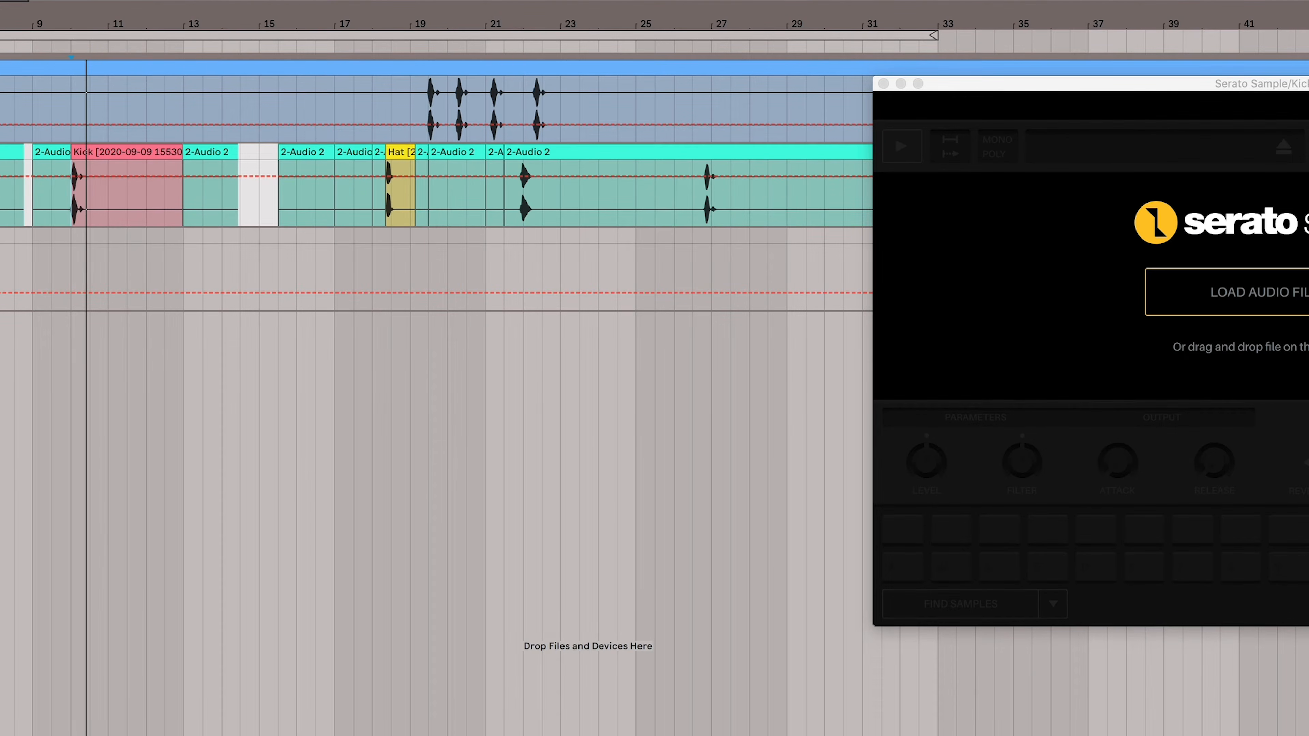
pyautogui.moveTo(118, 165); pyautogui.dragTo(1274, 285)
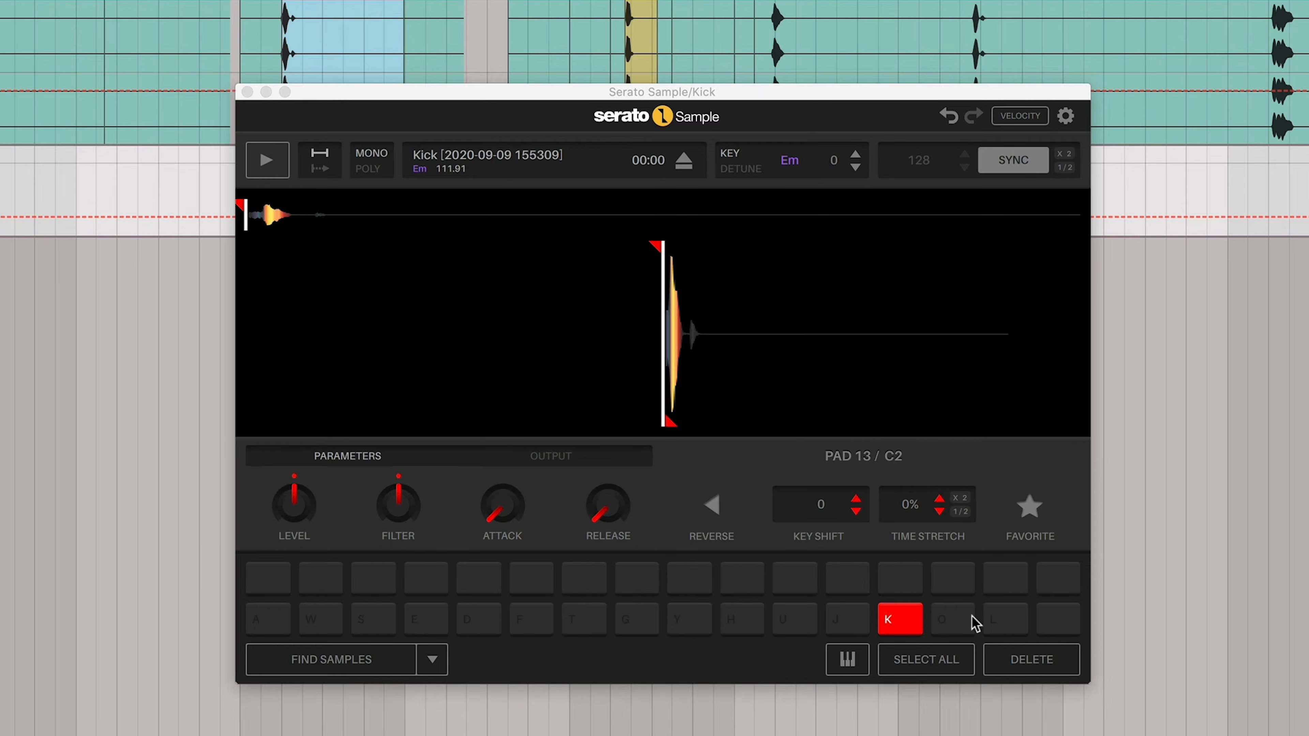
pyautogui.click(847, 662)
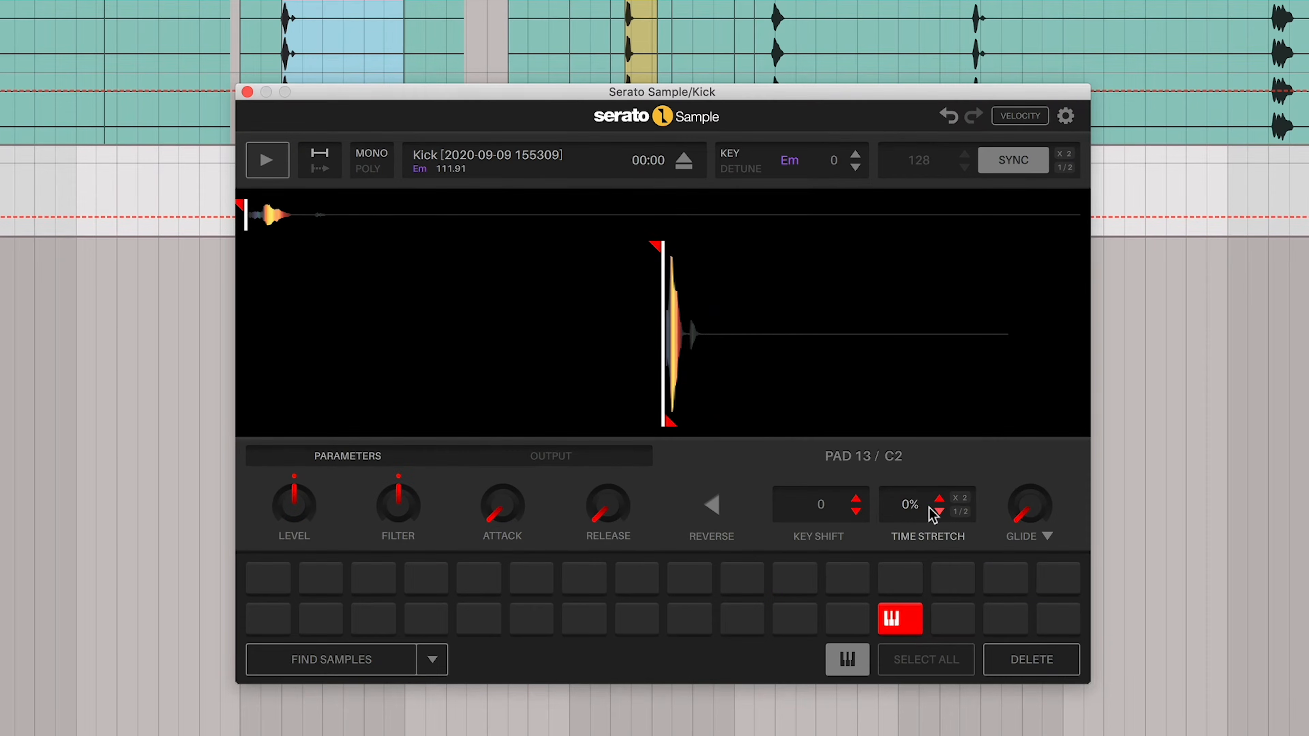
# Step: Edit the kick sample's beat grid in Serato Sample, widening the beat spacing to bring its tempo to 32.40 BPM
pyautogui.moveTo(661, 330)
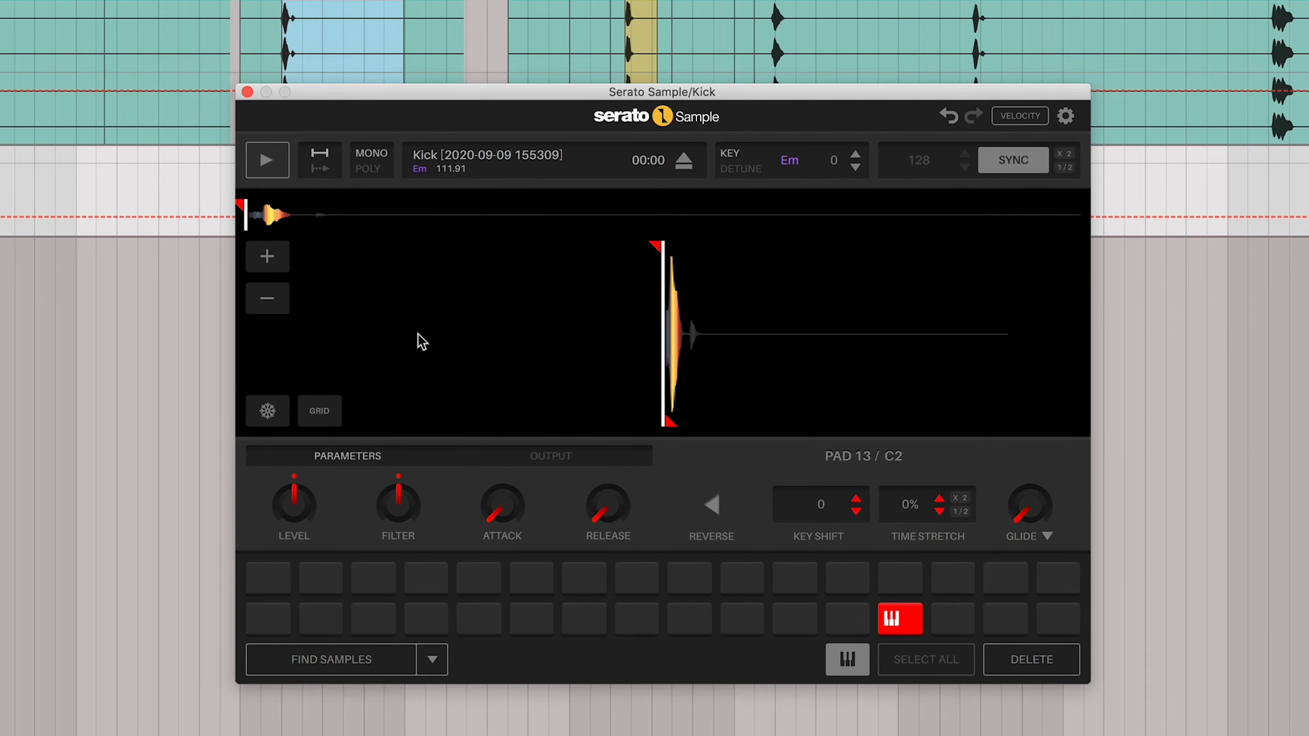
pyautogui.click(272, 261)
pyautogui.click(273, 264)
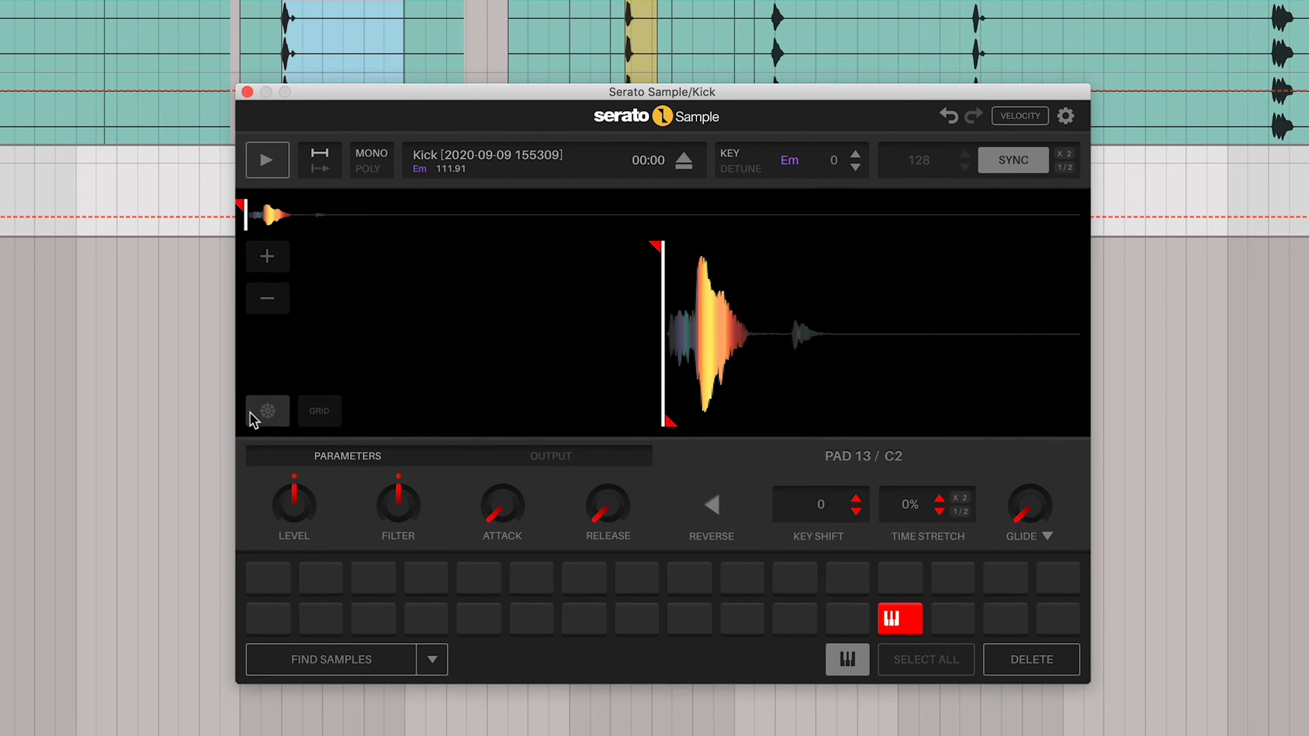
pyautogui.click(320, 411)
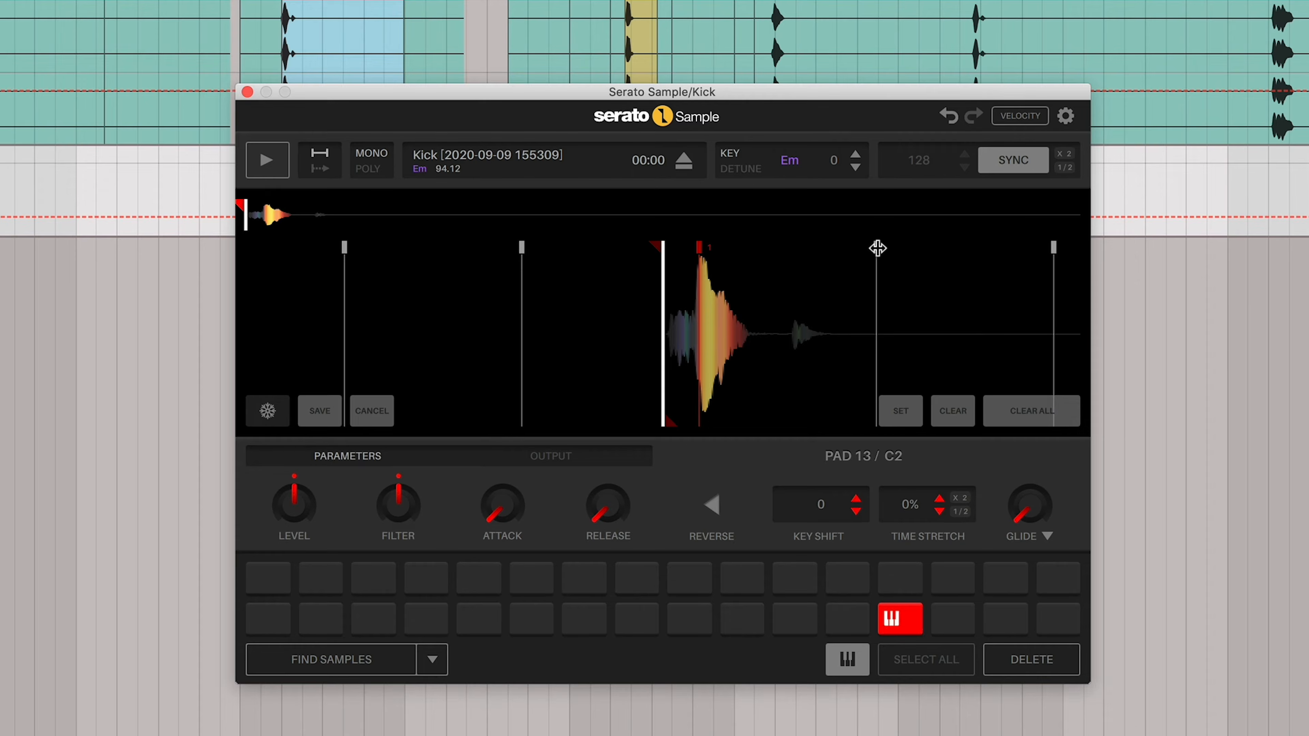
pyautogui.moveTo(876, 249); pyautogui.dragTo(936, 266)
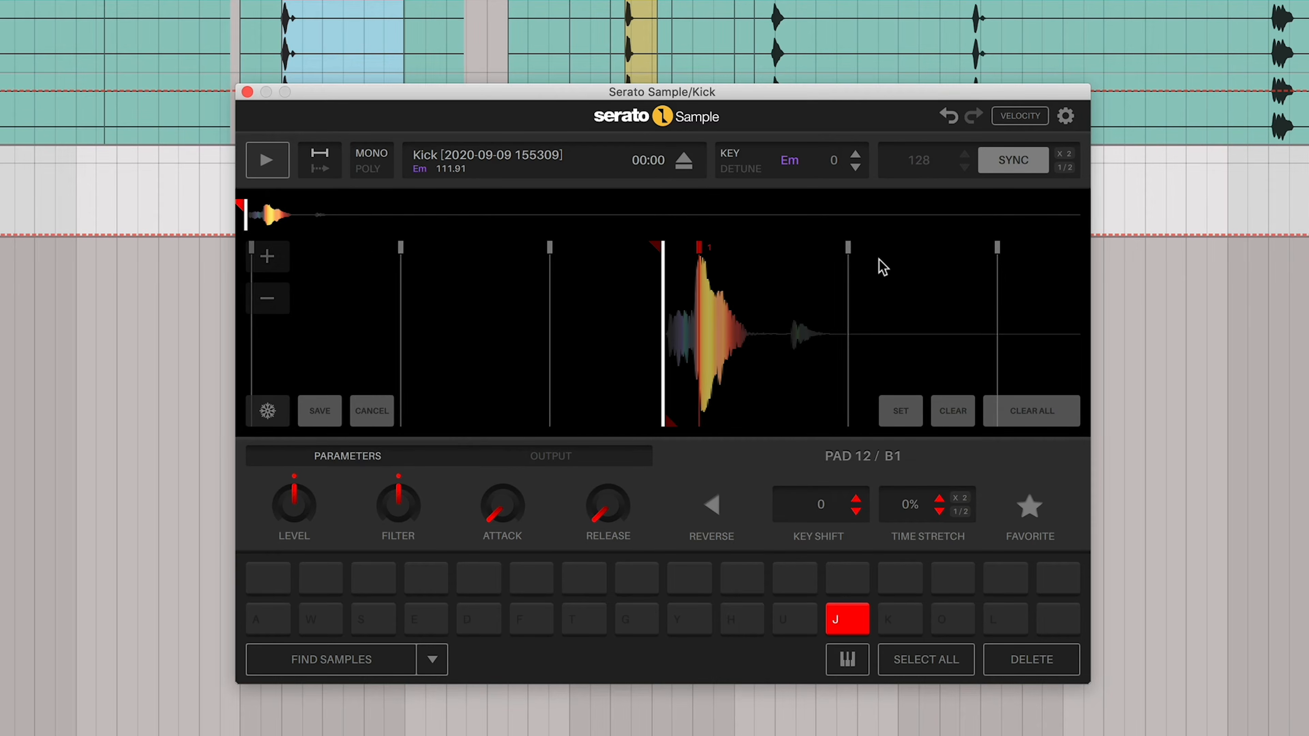
pyautogui.moveTo(848, 249); pyautogui.dragTo(996, 255)
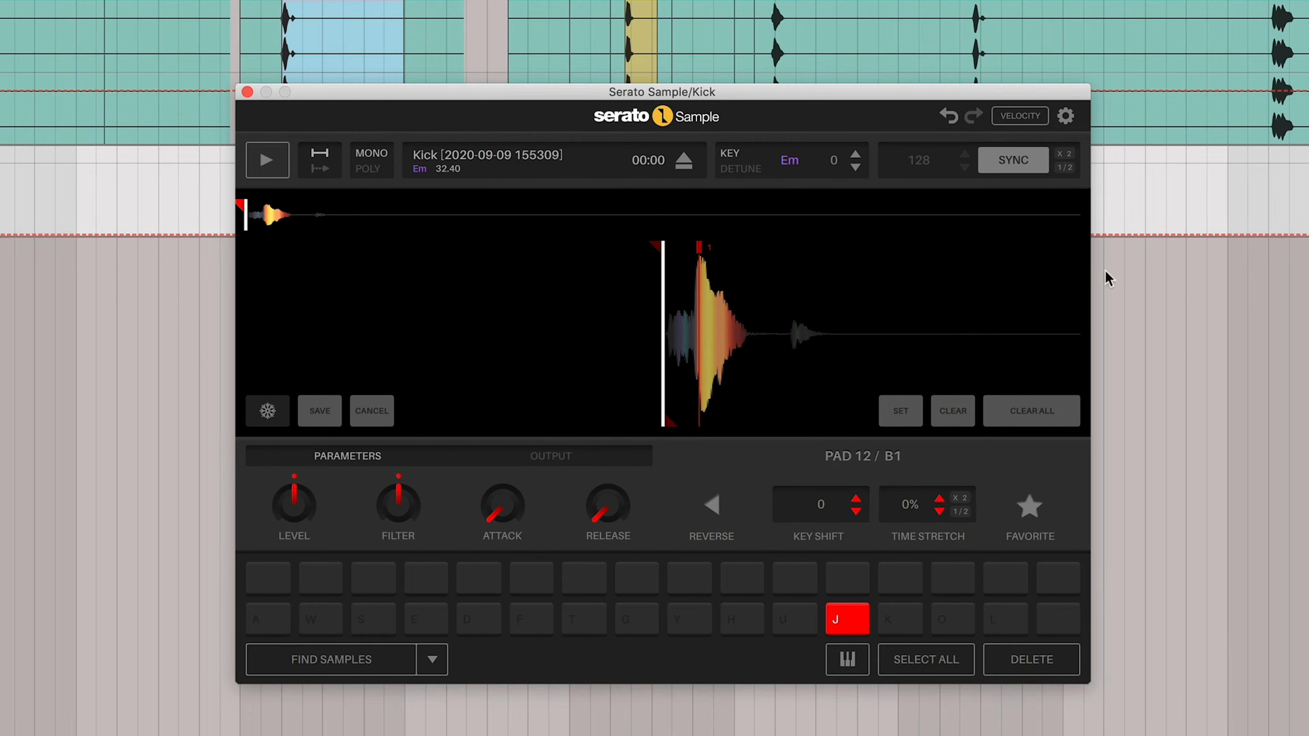
# Step: Audition the slowed-grid kick sample repeatedly on pad 12
pyautogui.press('j')
pyautogui.press('j')
pyautogui.press('j')
pyautogui.press('j')
pyautogui.press('j')
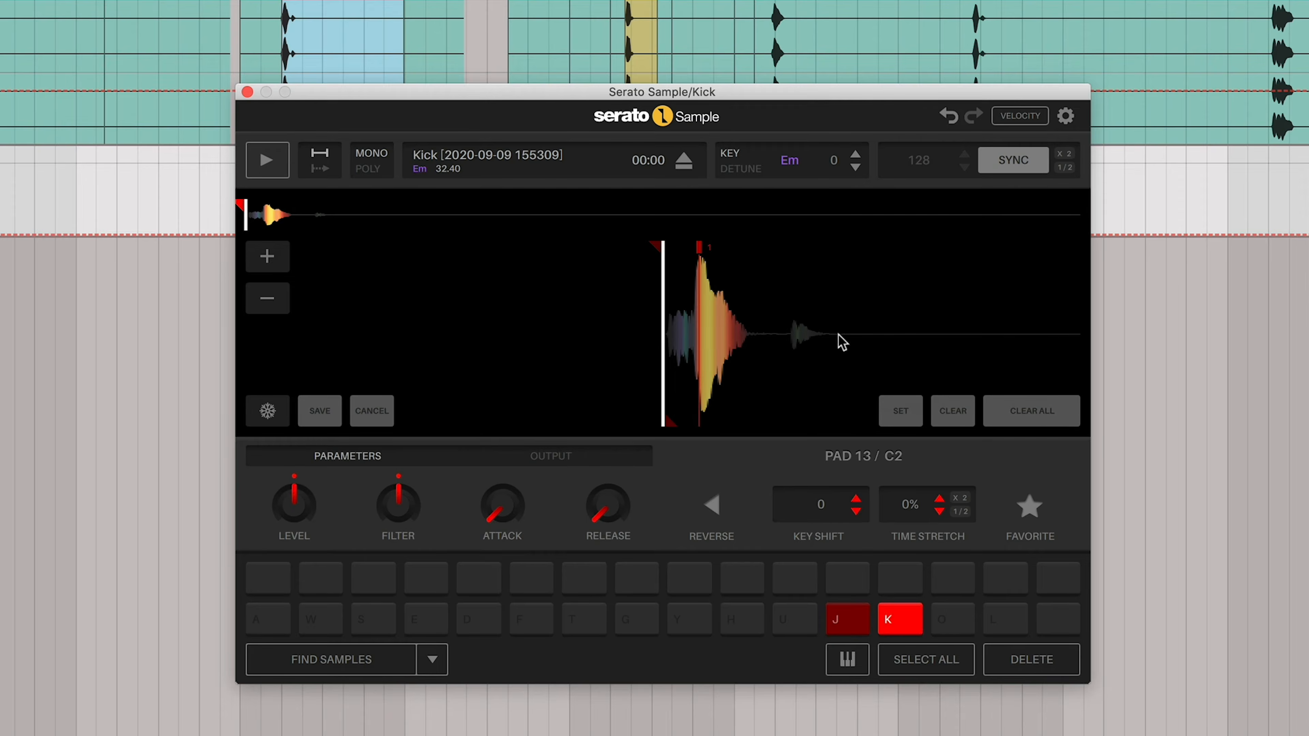
# Step: Widen the kick's beat grid further to 24.43 BPM, save the grid and play the sample
pyautogui.click(267, 299)
pyautogui.click(267, 299)
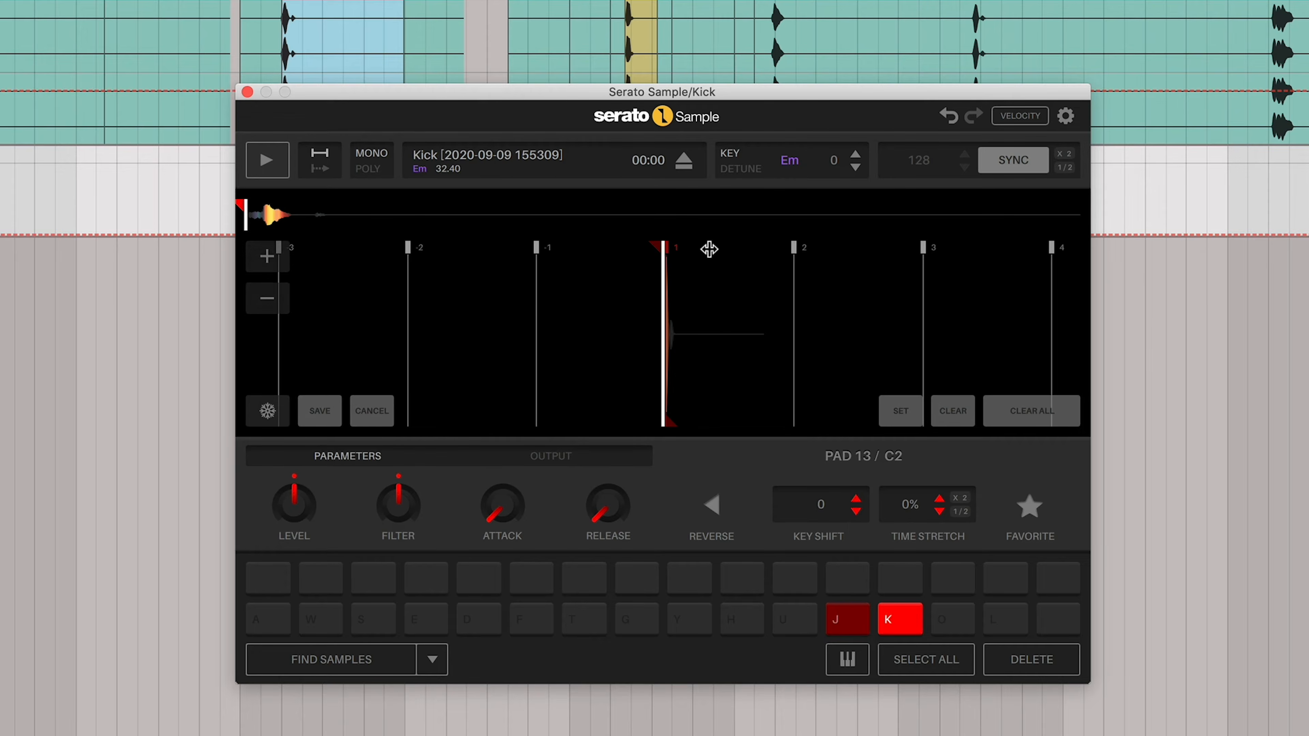
pyautogui.moveTo(791, 247)
pyautogui.mouseDown()
pyautogui.moveTo(909, 263)
pyautogui.moveTo(917, 250)
pyautogui.moveTo(1166, 263)
pyautogui.moveTo(1030, 253)
pyautogui.mouseUp()
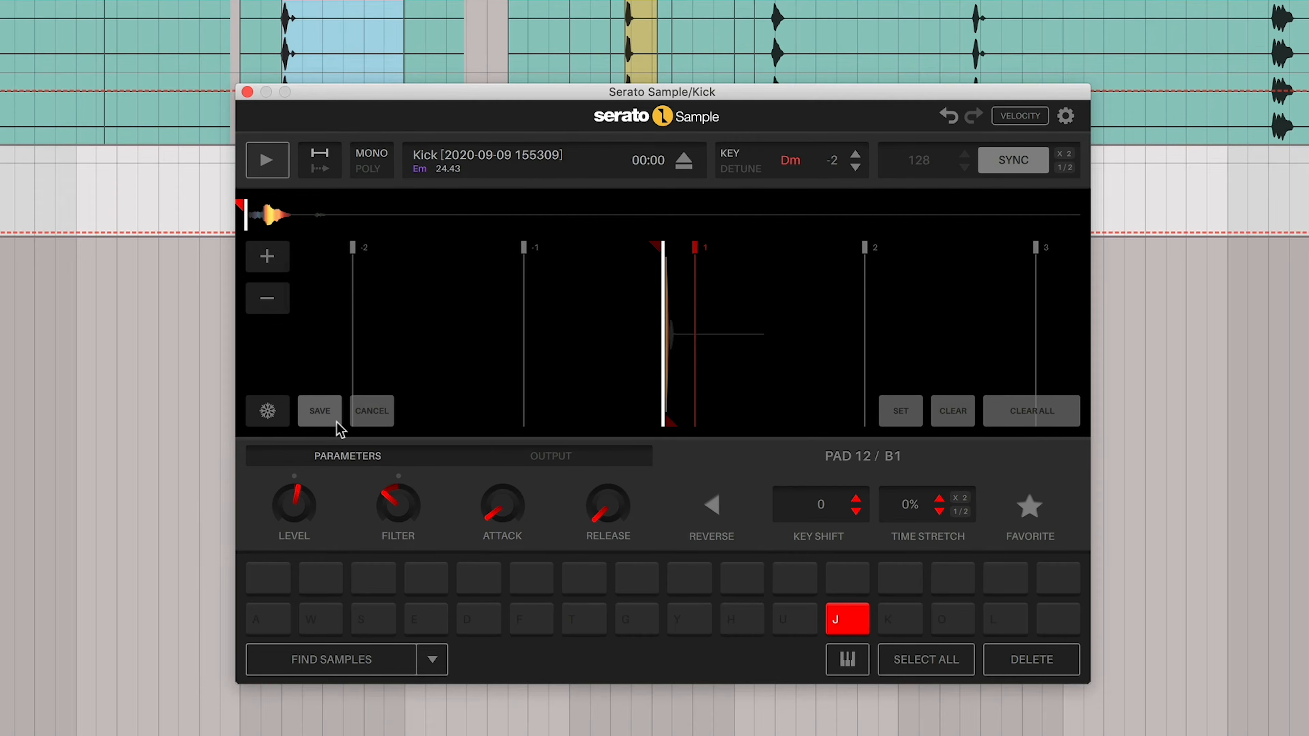
pyautogui.click(330, 411)
pyautogui.press('space')
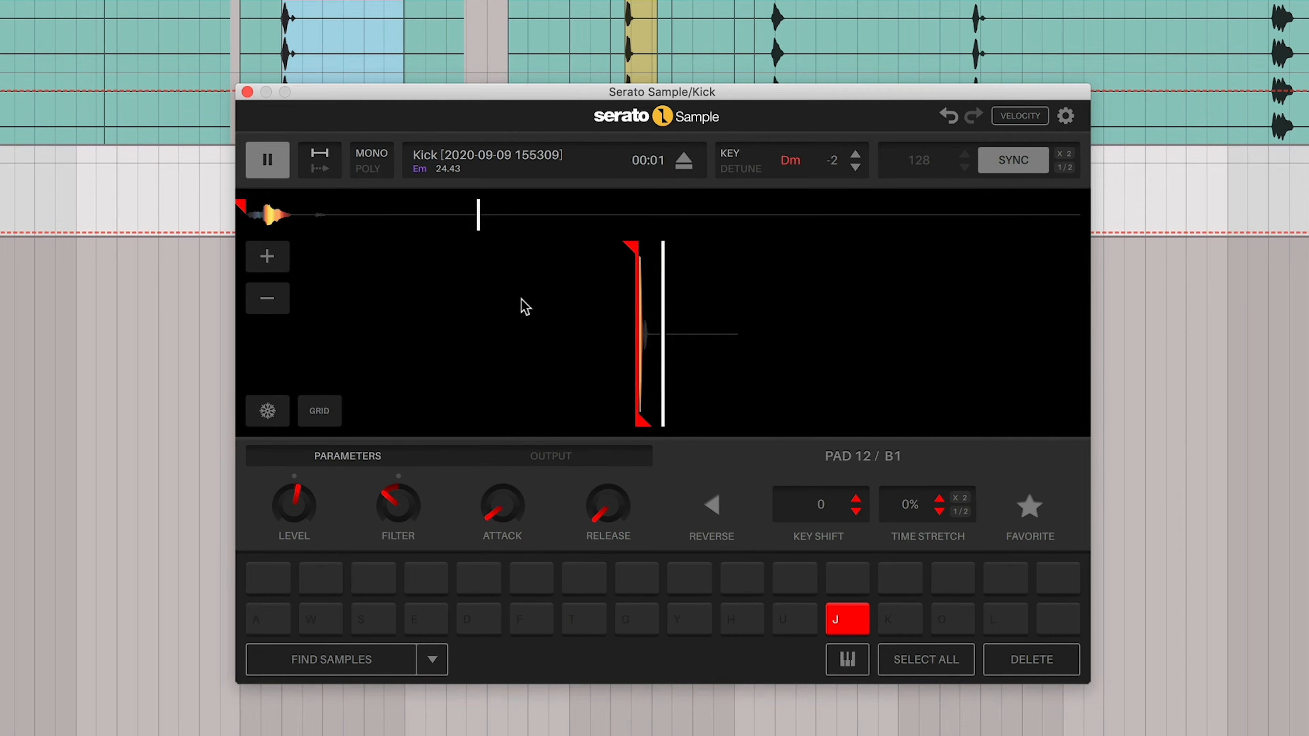
pyautogui.press('space')
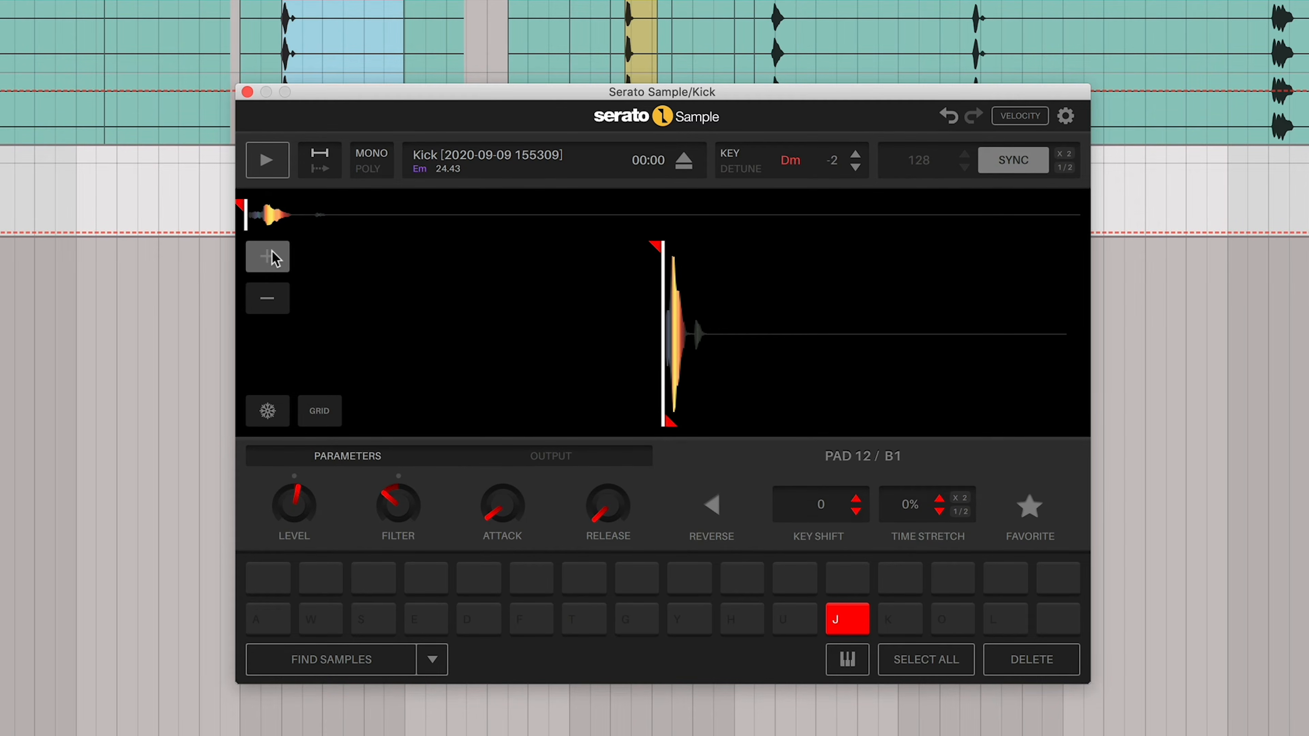
# Step: Trim pad 12 to the kick hit by placing its start and end markers around it, and audition the result
pyautogui.click(272, 257)
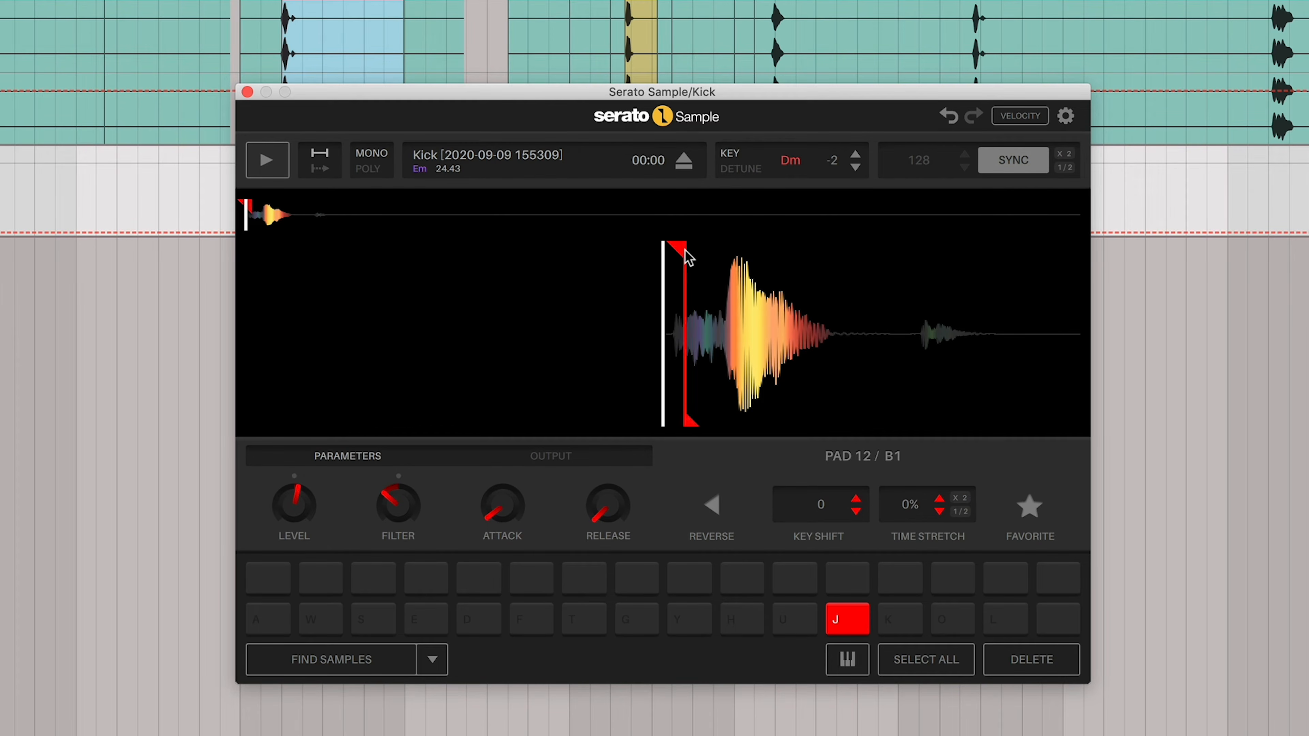
pyautogui.moveTo(707, 422); pyautogui.dragTo(839, 447)
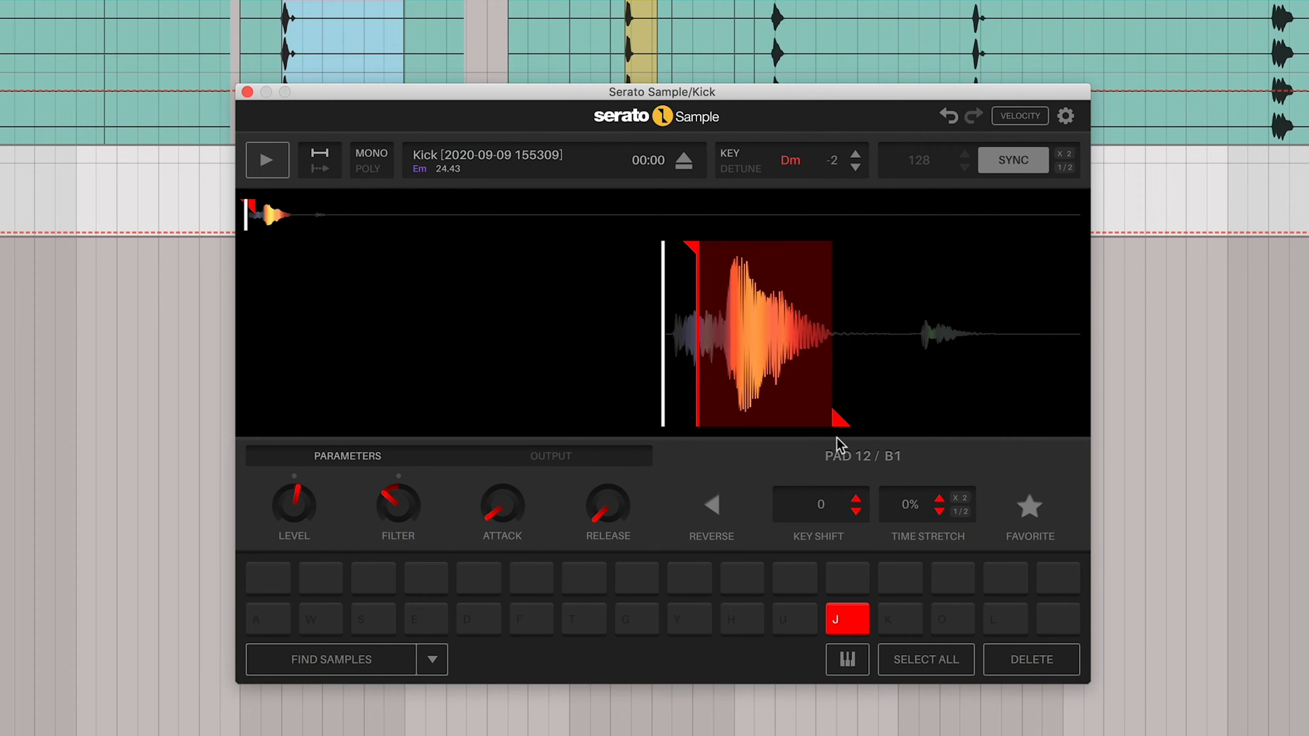
pyautogui.press('space')
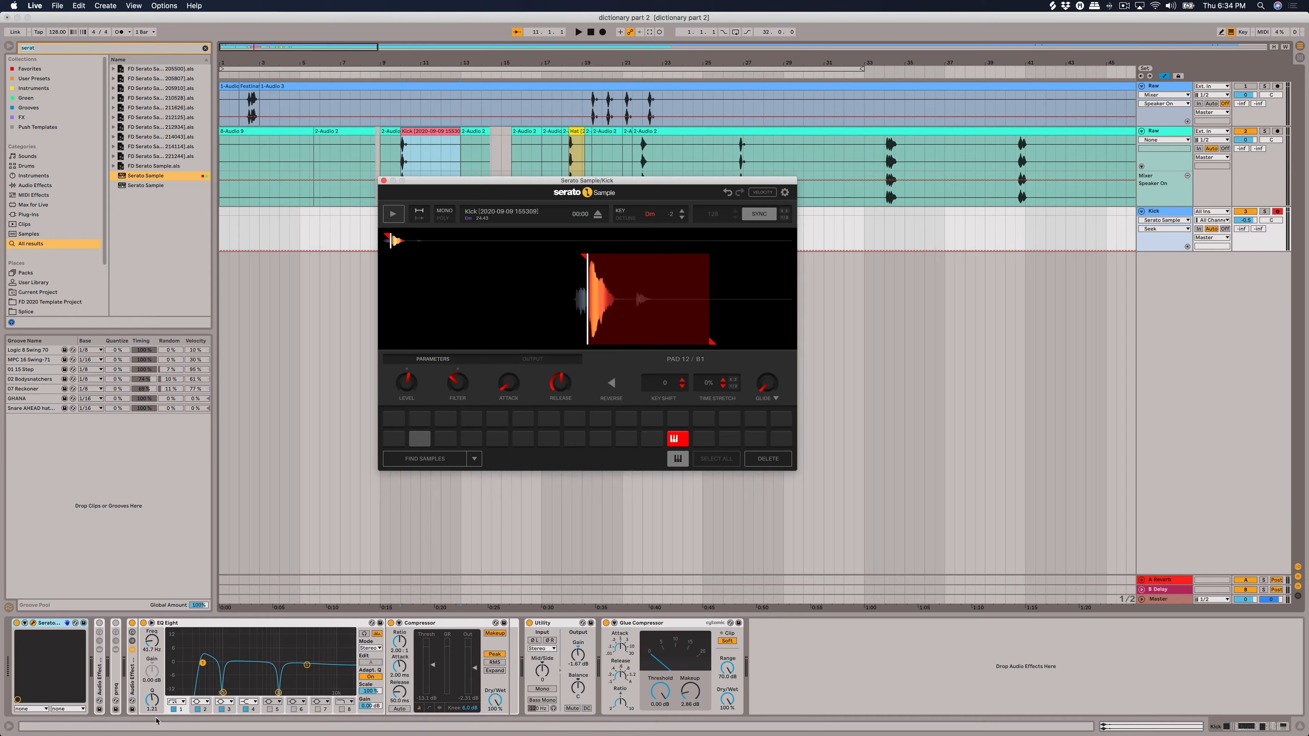
# Step: Open Neutron Transient Shaper from the Kick track's effect rack, dismiss its preset manager and add a crossover to make three bands
pyautogui.doubleClick(101, 687)
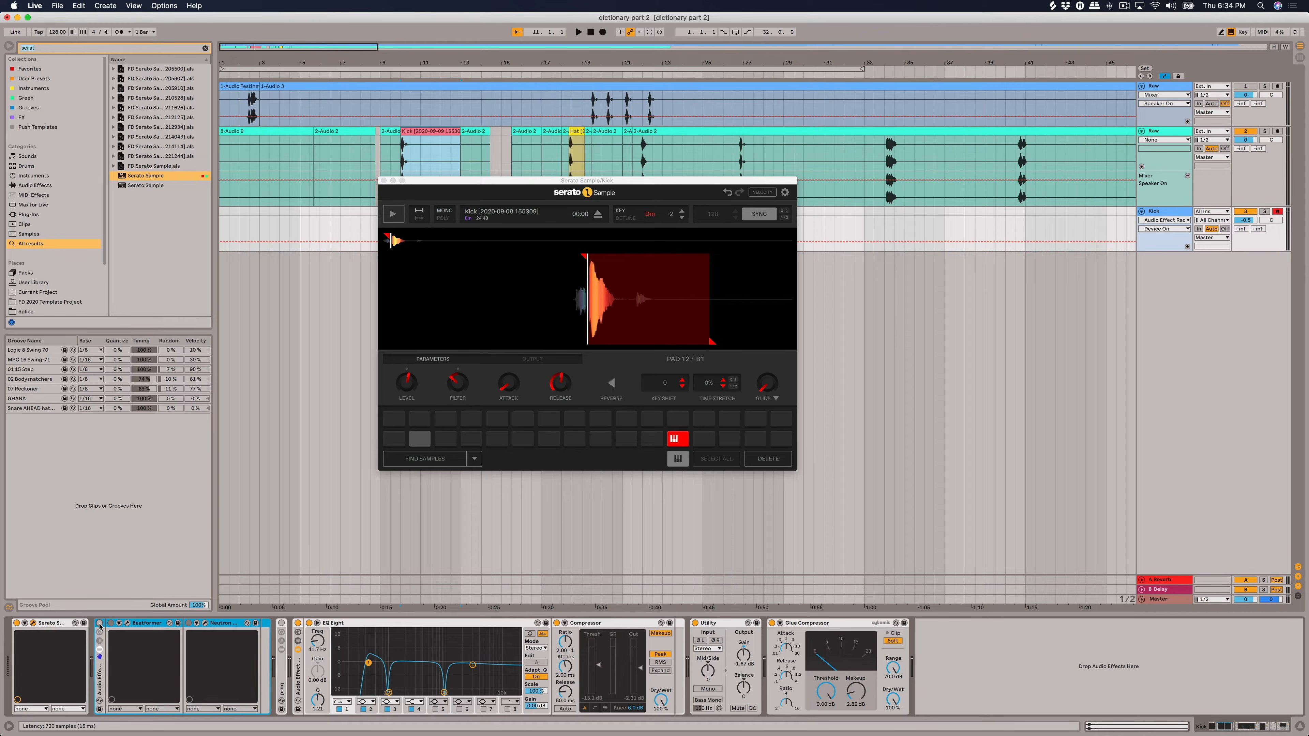
pyautogui.click(205, 624)
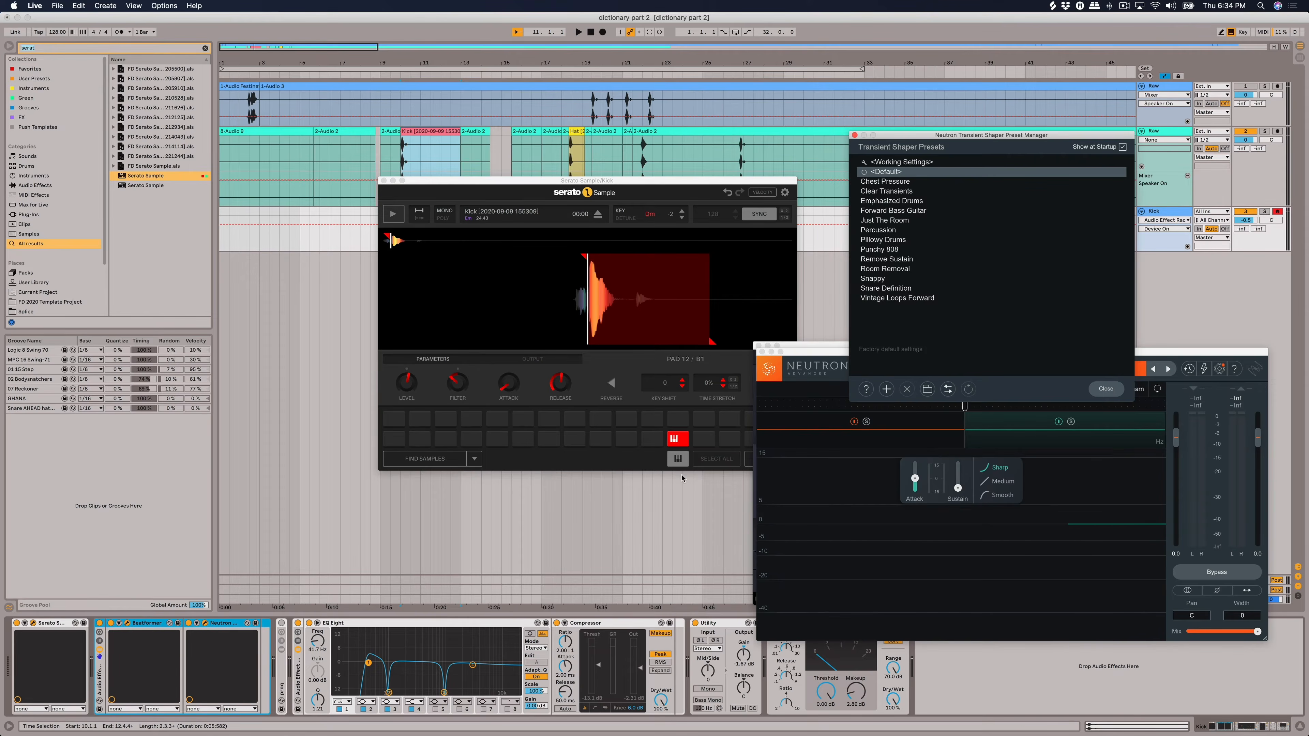
pyautogui.click(1106, 389)
pyautogui.moveTo(1057, 351); pyautogui.dragTo(836, 4)
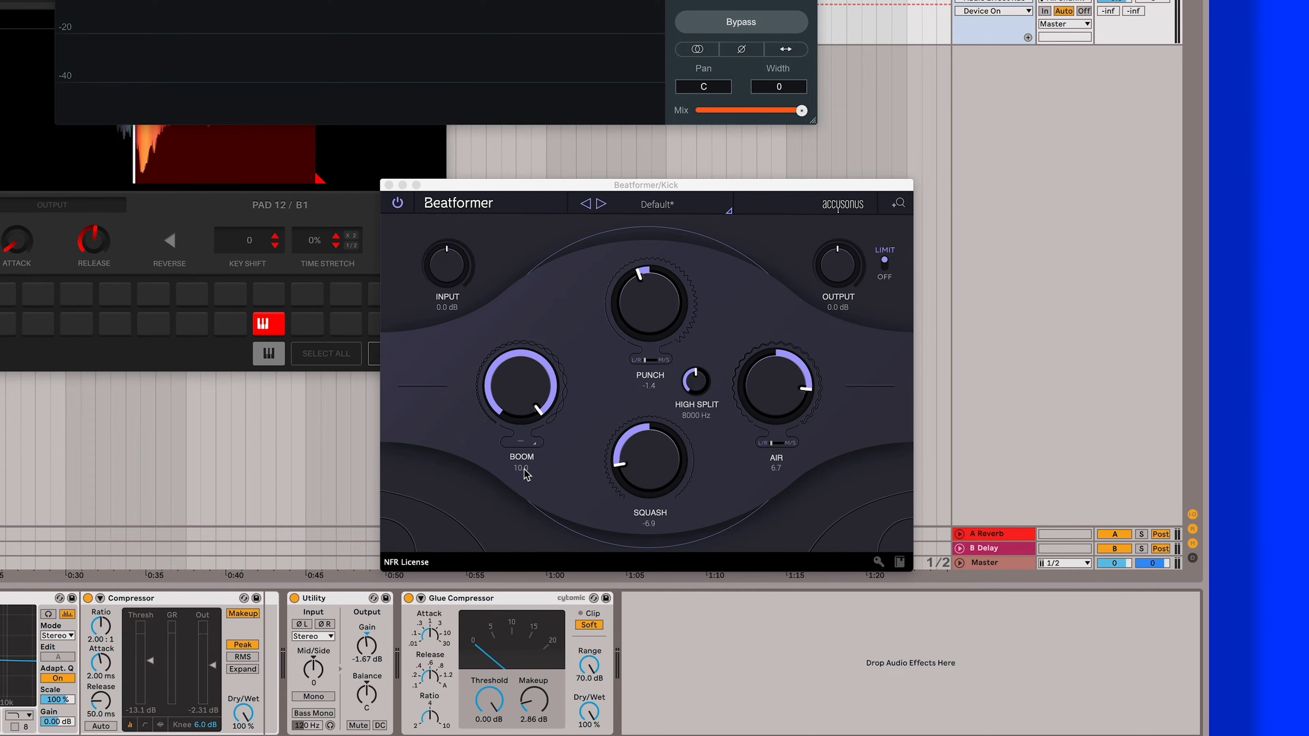
pyautogui.click(521, 444)
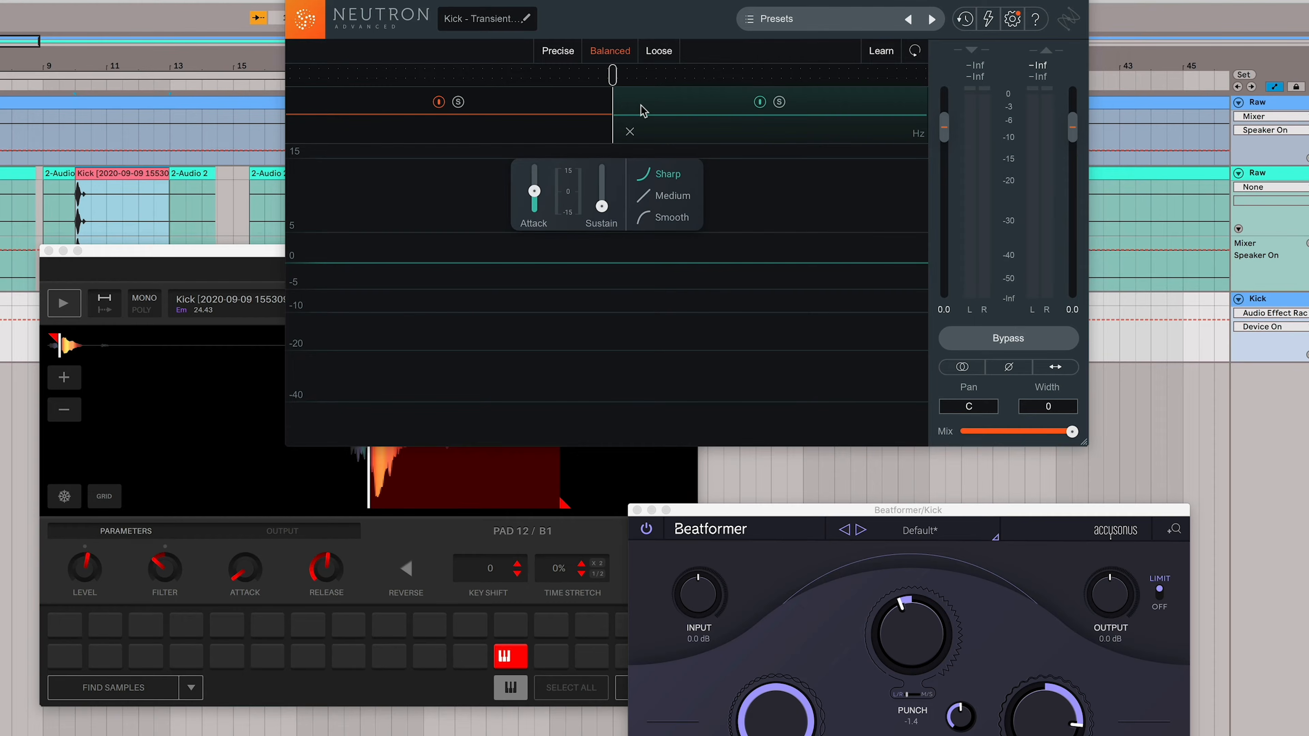
pyautogui.click(755, 85)
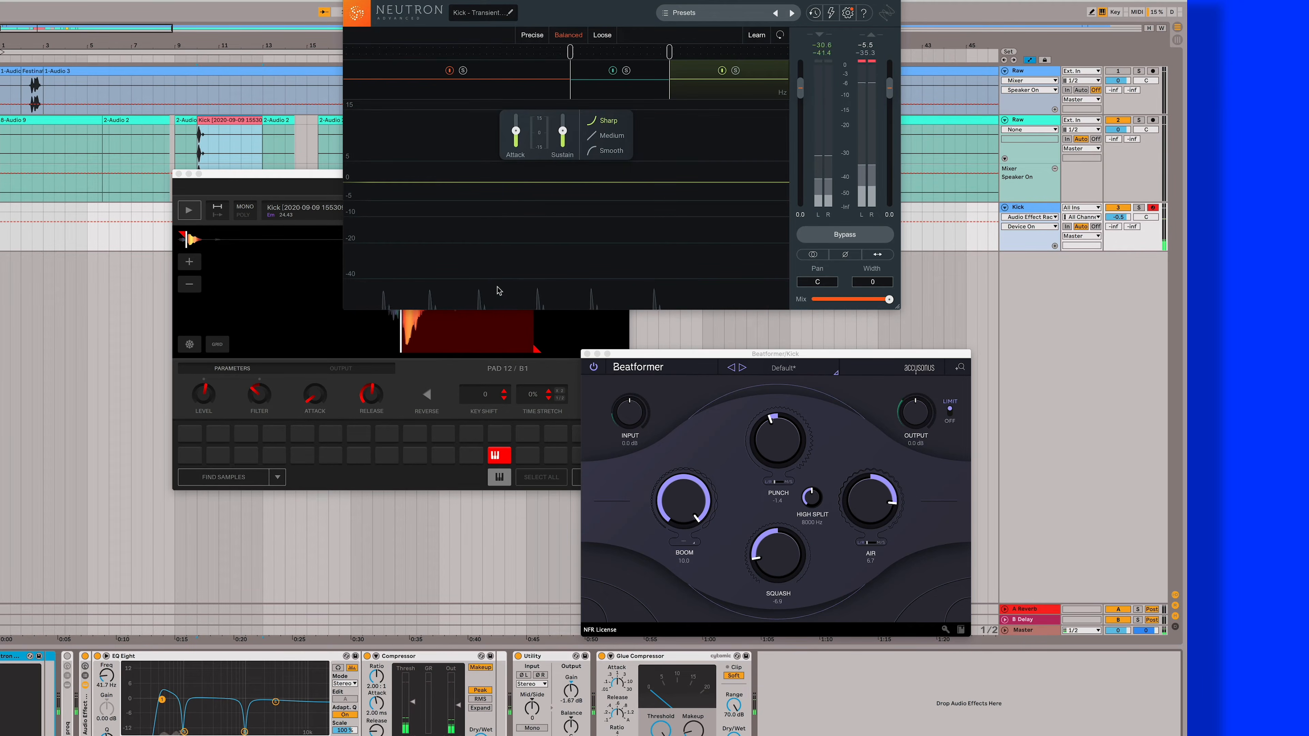
# Step: Raise Beatformer's Punch slightly, tune its Boom to 43.65 F1 and play back the kick
pyautogui.moveTo(768, 450); pyautogui.dragTo(772, 447)
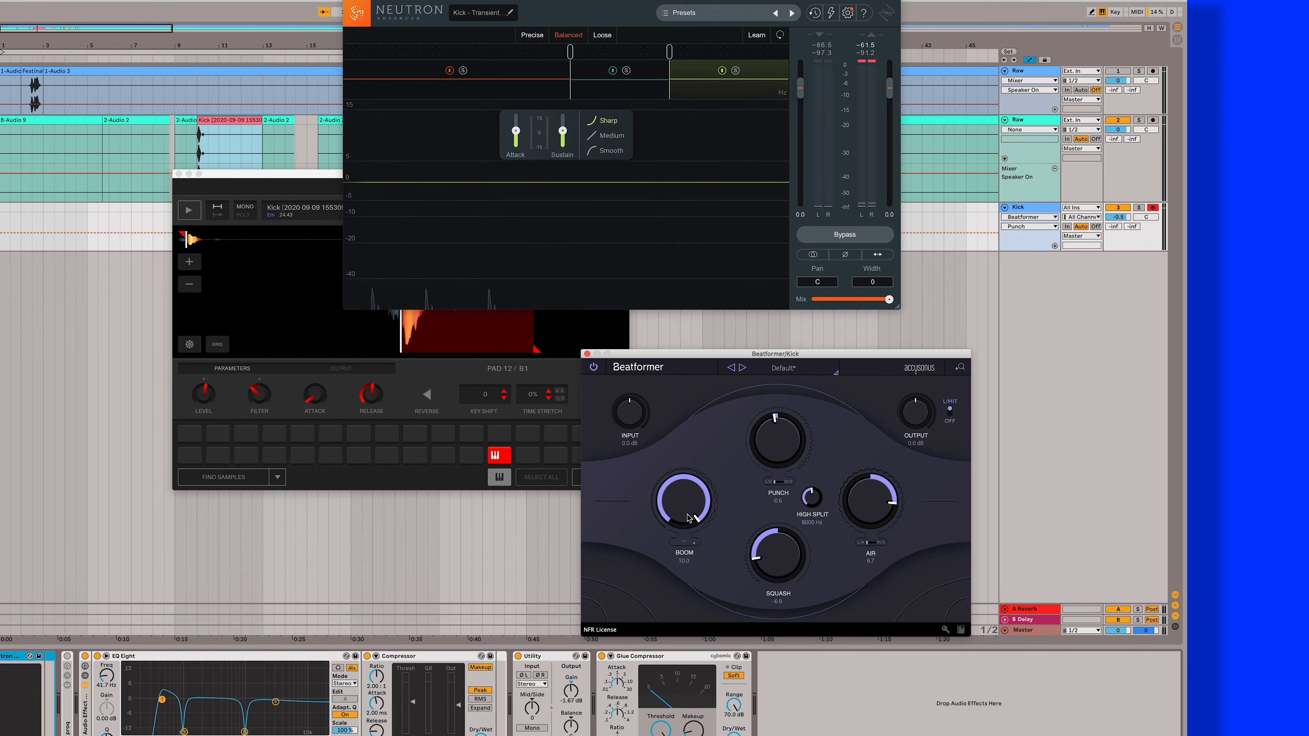
pyautogui.click(684, 544)
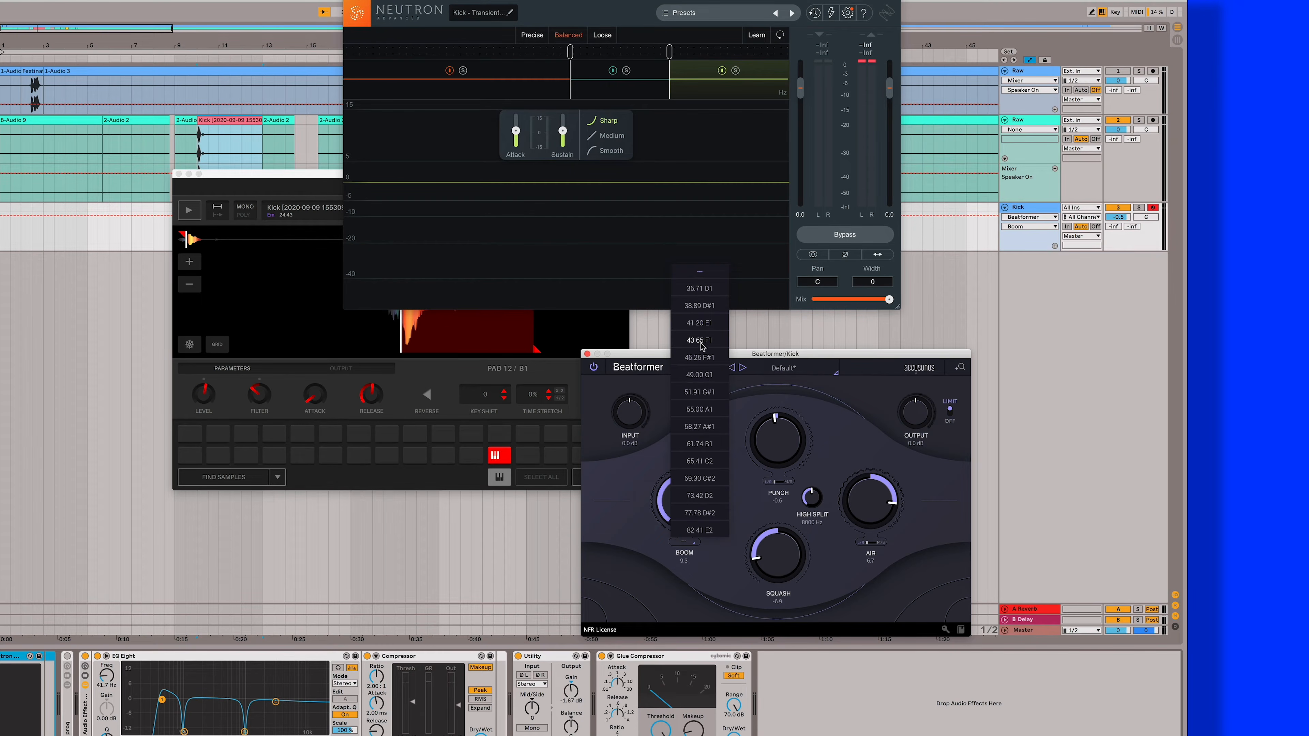
pyautogui.click(702, 341)
pyautogui.press('space')
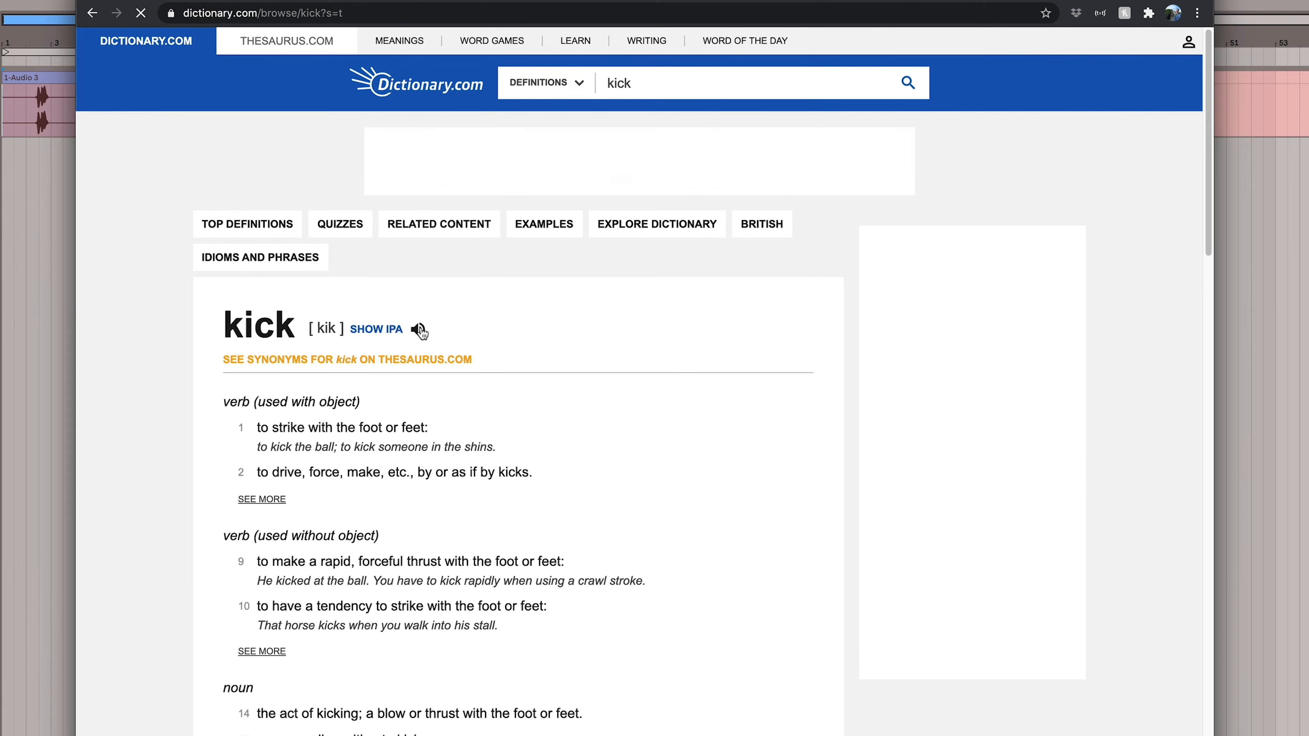
pyautogui.press('space')
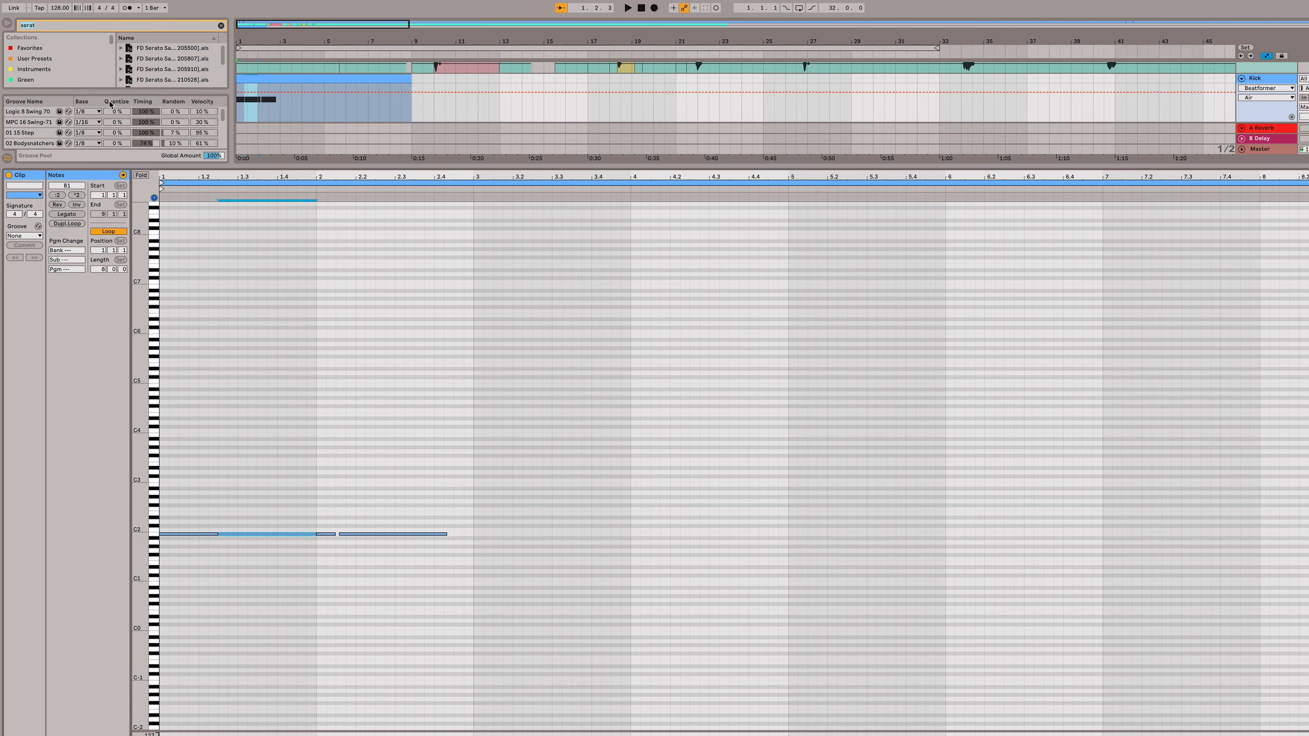
# Step: Set the project tempo to 143 BPM and load the short 2-Audio 1 clip into the new Serato Sample track
pyautogui.click(75, 6)
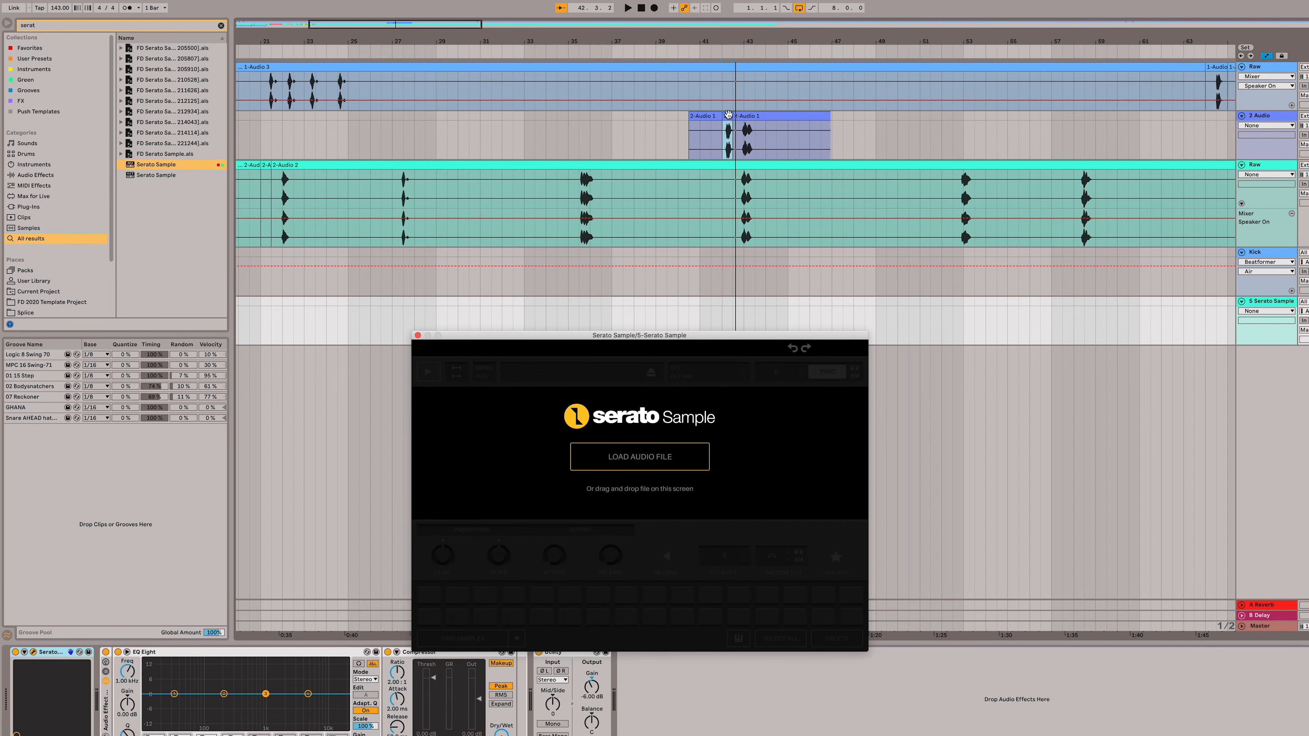
pyautogui.moveTo(676, 468); pyautogui.dragTo(670, 464)
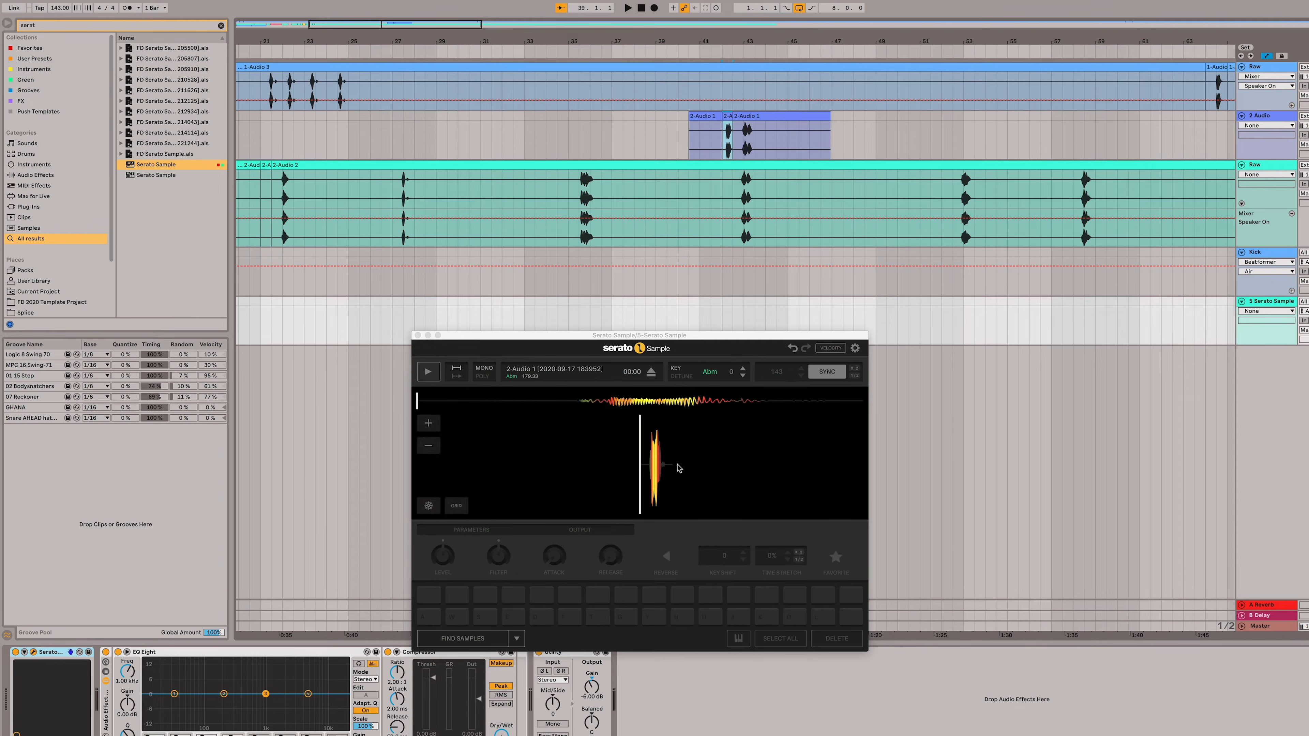
pyautogui.press('space')
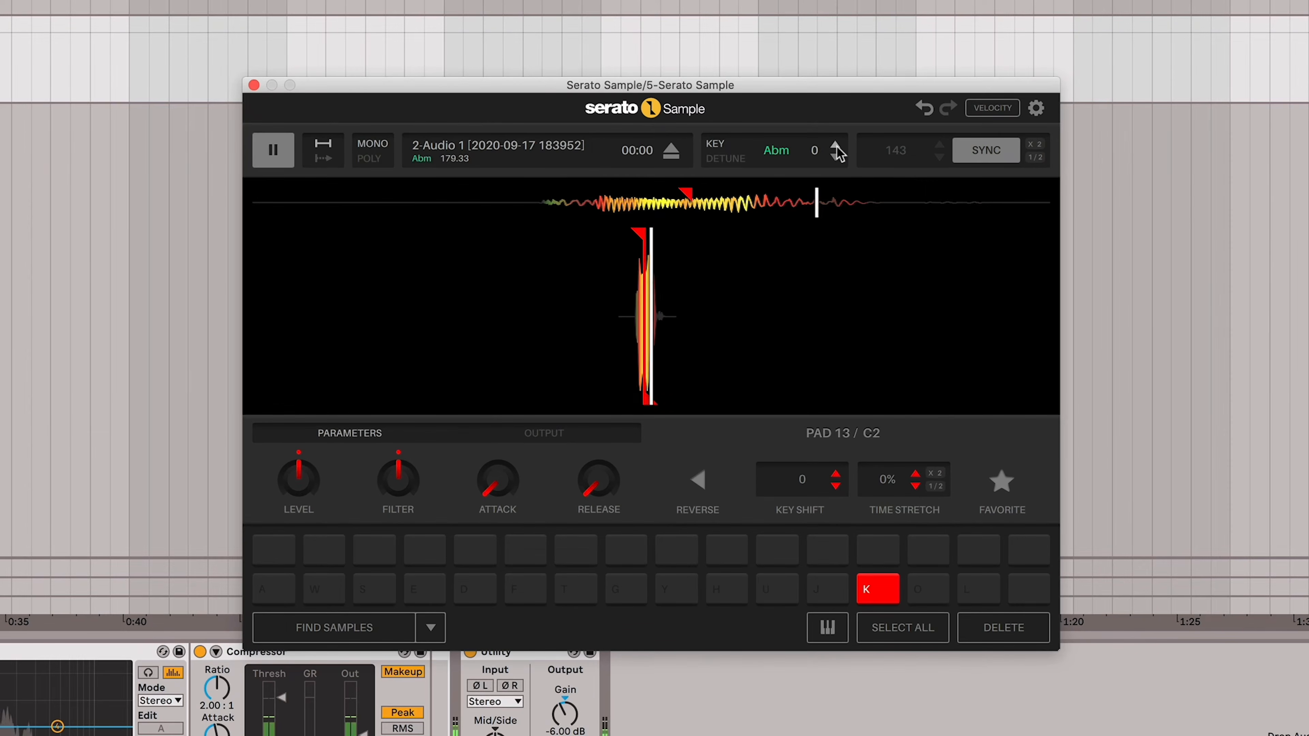
# Step: Try pitching the whole loaded sample upward with Serato Sample's key control
pyautogui.click(836, 146)
pyautogui.click(836, 146)
pyautogui.click(835, 146)
pyautogui.click(836, 146)
pyautogui.click(836, 146)
pyautogui.click(835, 146)
pyautogui.click(836, 146)
pyautogui.click(836, 146)
pyautogui.click(836, 146)
pyautogui.click(836, 146)
pyautogui.click(836, 147)
pyautogui.click(835, 146)
pyautogui.click(836, 147)
pyautogui.click(836, 146)
pyautogui.click(835, 147)
pyautogui.tripleClick(836, 147)
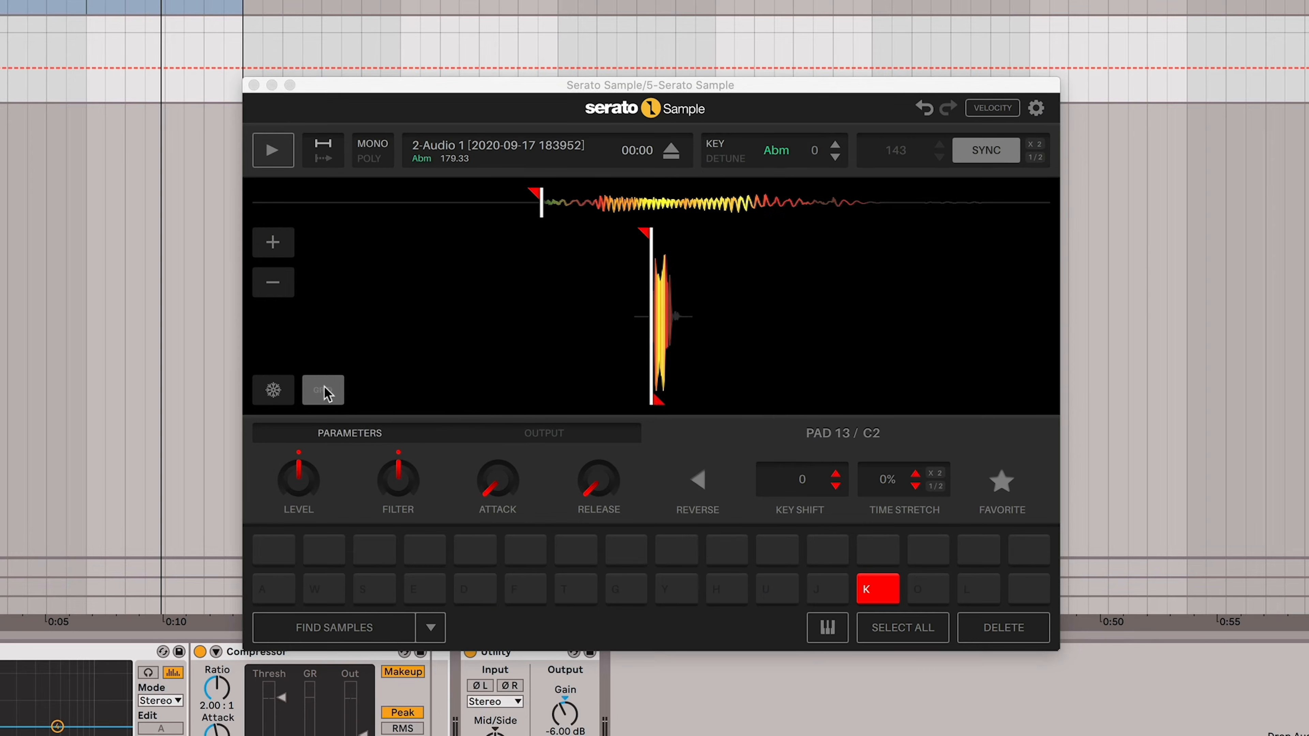
# Step: Show the loaded sample's beat grid, widen it to 19.69 BPM and play the result
pyautogui.click(328, 394)
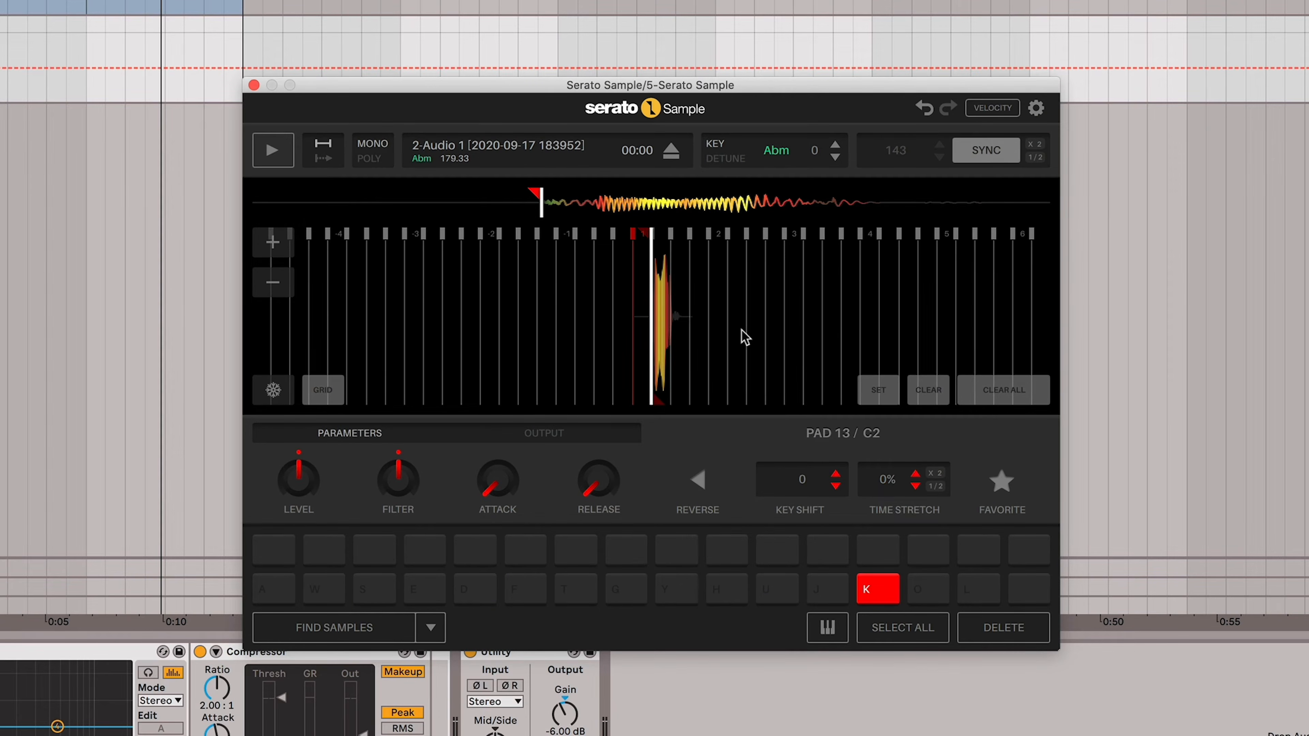
pyautogui.moveTo(672, 234); pyautogui.dragTo(999, 257)
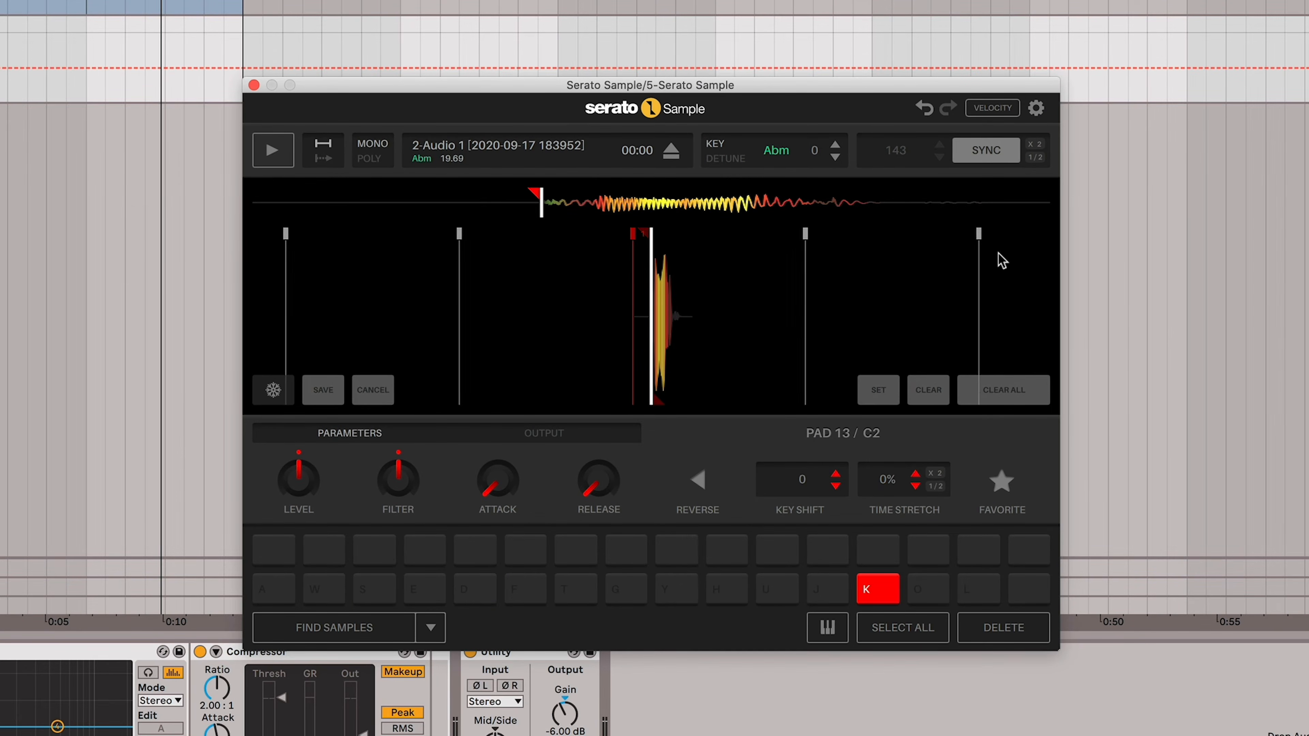
pyautogui.press('space')
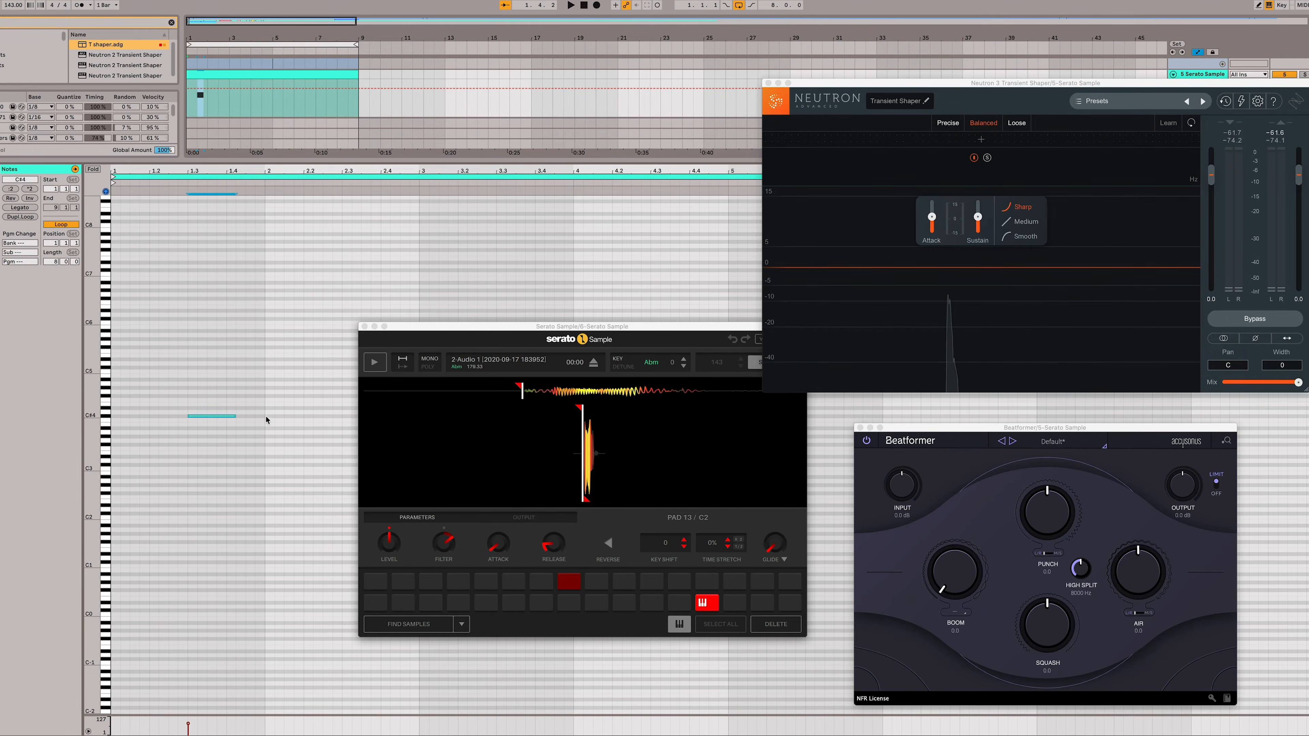
# Step: Duplicate the selected C4 note three times along the clip and close the Serato Sample window
pyautogui.hotkey('ctrl', 'd')
pyautogui.hotkey('ctrl', 'd')
pyautogui.hotkey('ctrl', 'd')
pyautogui.moveTo(548, 330); pyautogui.dragTo(615, 500)
pyautogui.moveTo(425, 327); pyautogui.dragTo(579, 507)
pyautogui.click(520, 507)
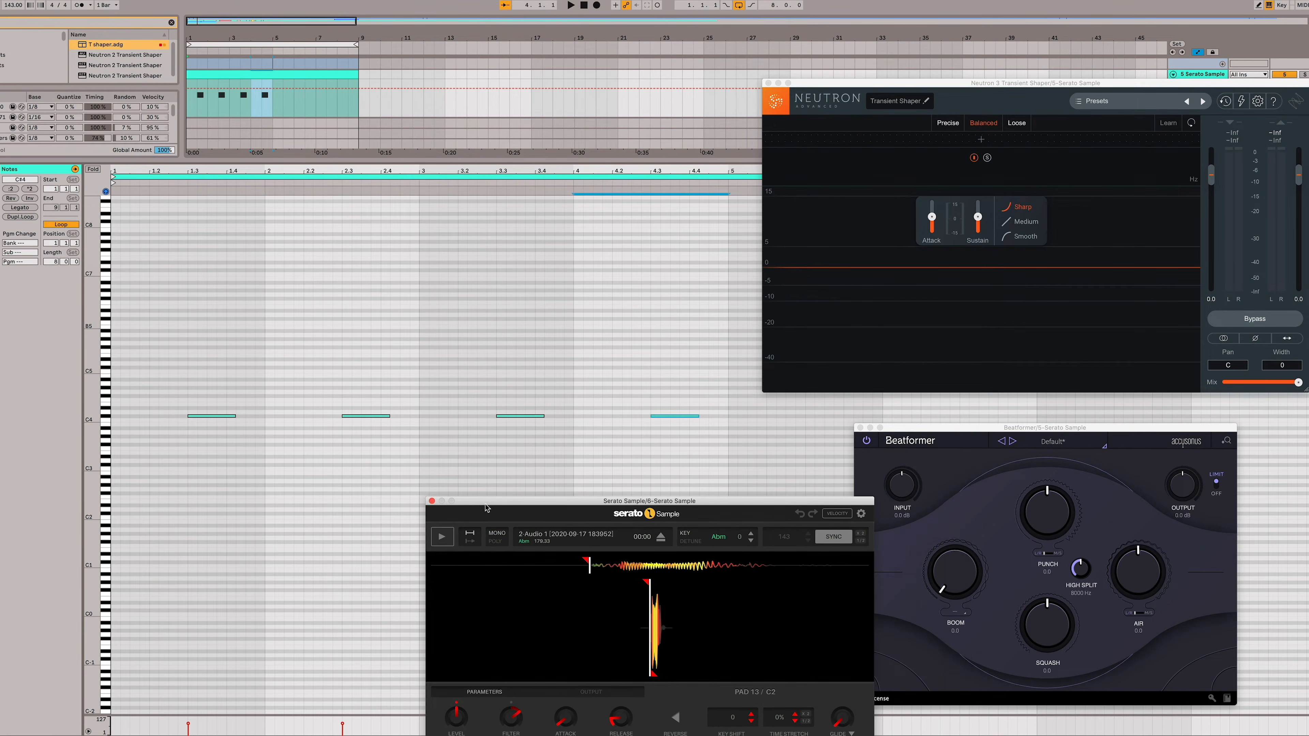
pyautogui.click(432, 501)
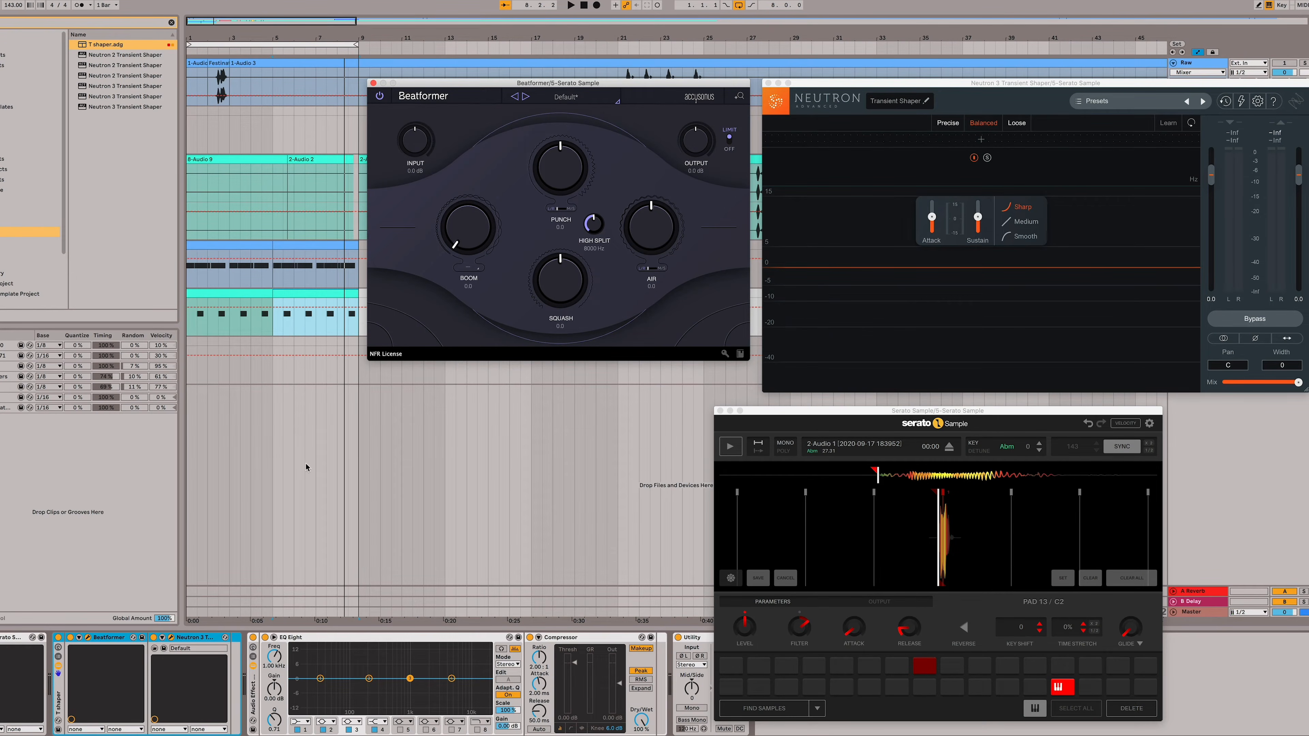
# Step: Nudge Serato Sample's filter and adjust Beatformer during playback to Air 7.1 and Punch 3.2, with a slightly lower High Split
pyautogui.moveTo(800, 628); pyautogui.dragTo(799, 619)
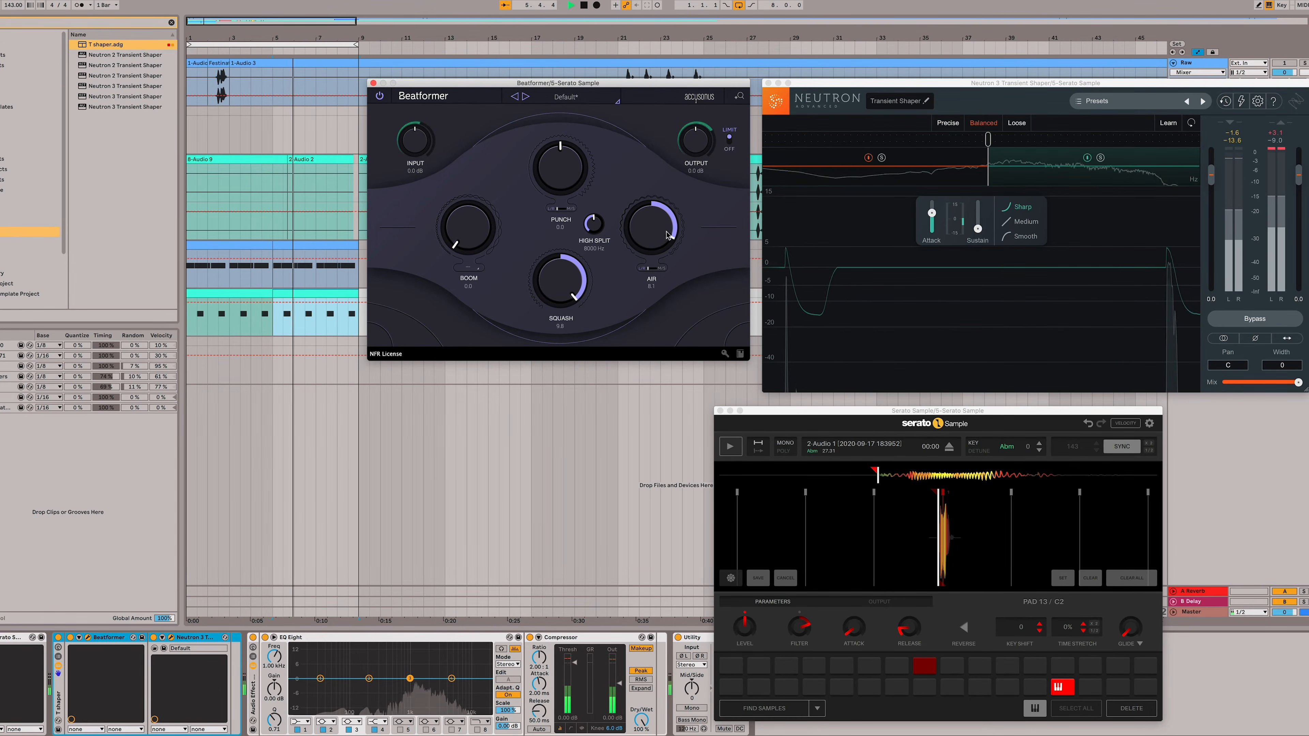
pyautogui.moveTo(667, 234); pyautogui.dragTo(668, 247)
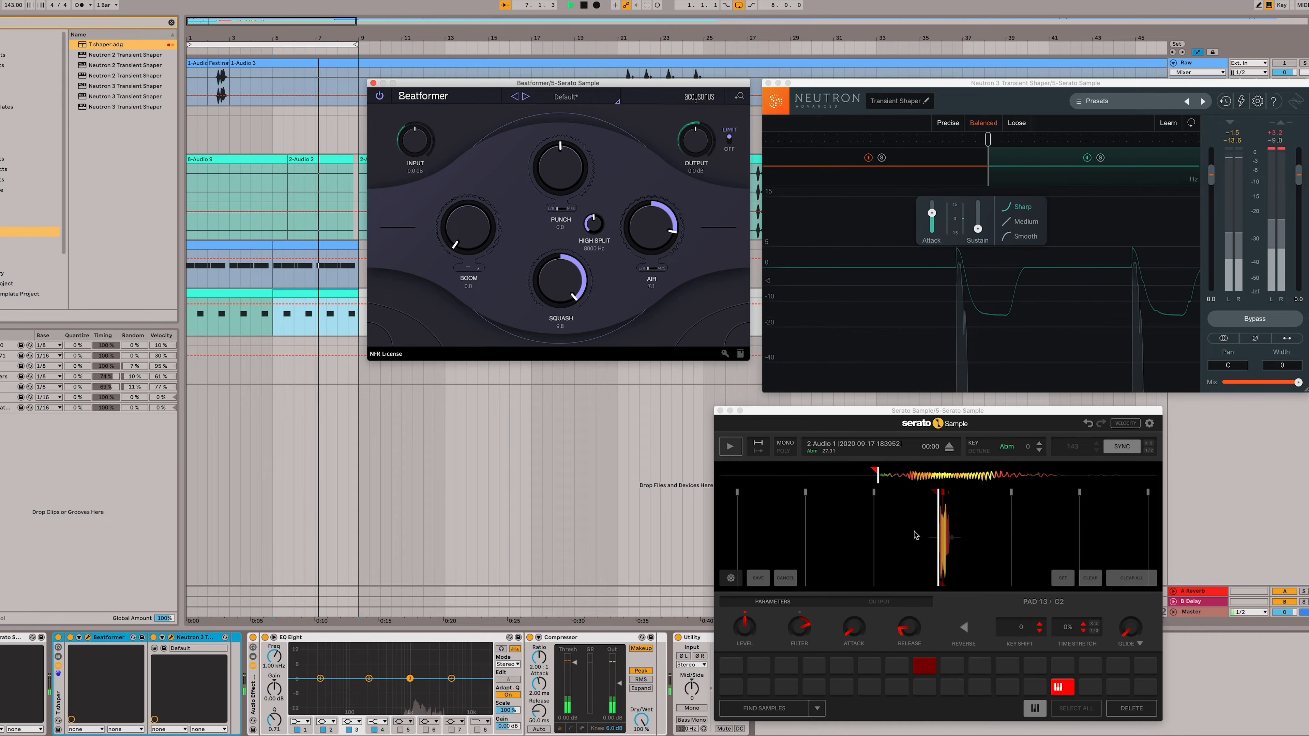
pyautogui.moveTo(564, 160); pyautogui.dragTo(566, 133)
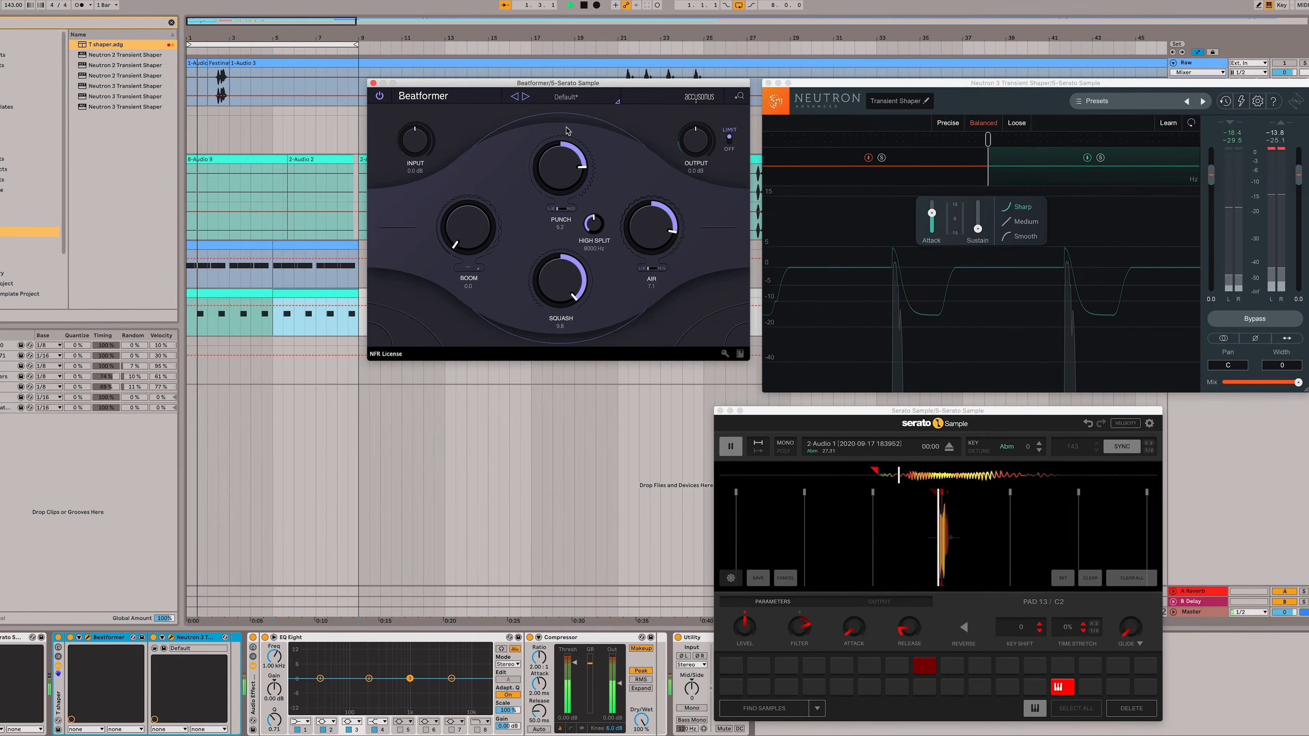
pyautogui.click(566, 210)
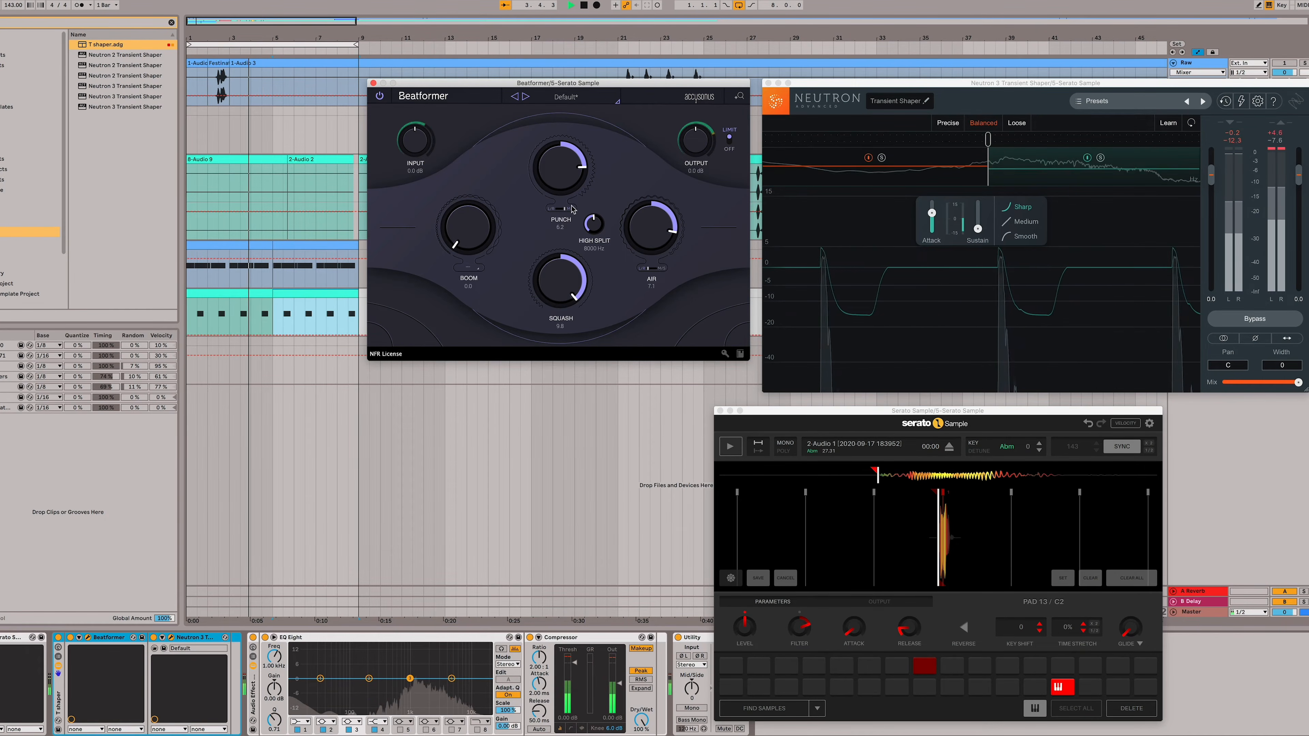
pyautogui.moveTo(572, 195); pyautogui.dragTo(594, 226)
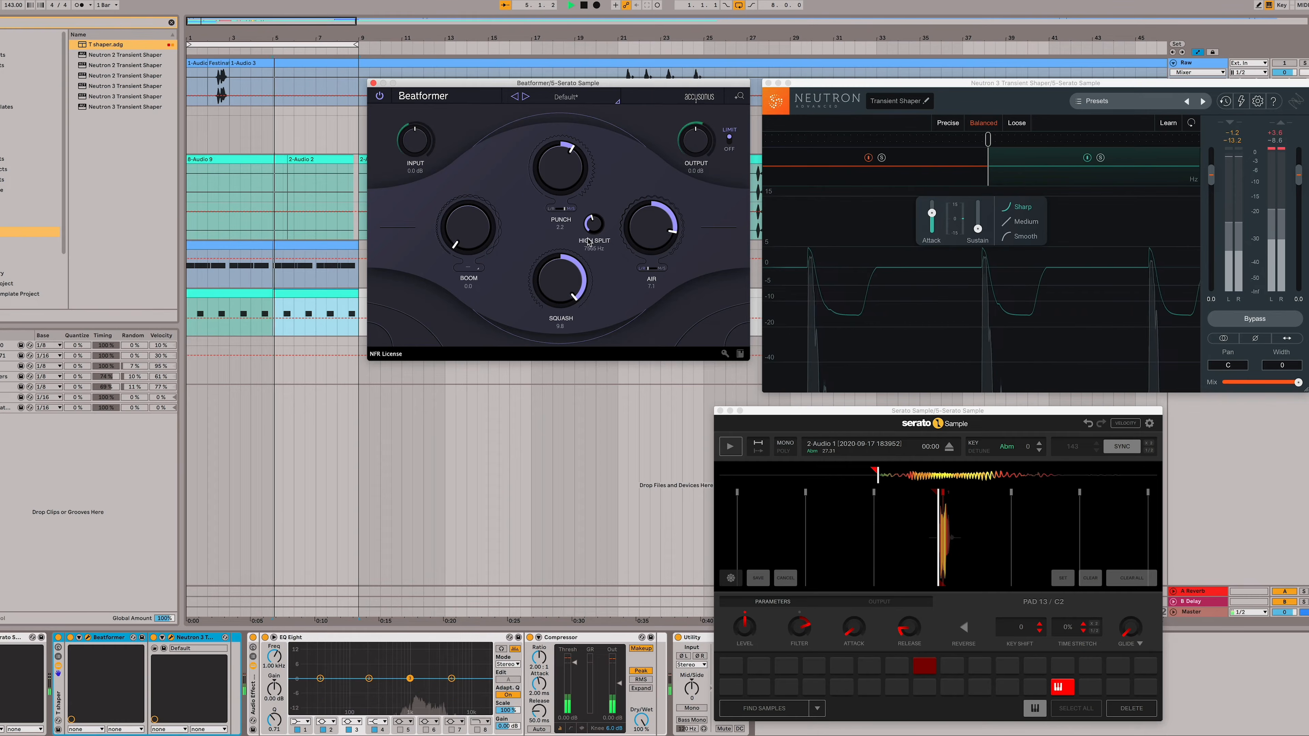
pyautogui.moveTo(468, 222); pyautogui.dragTo(512, 383)
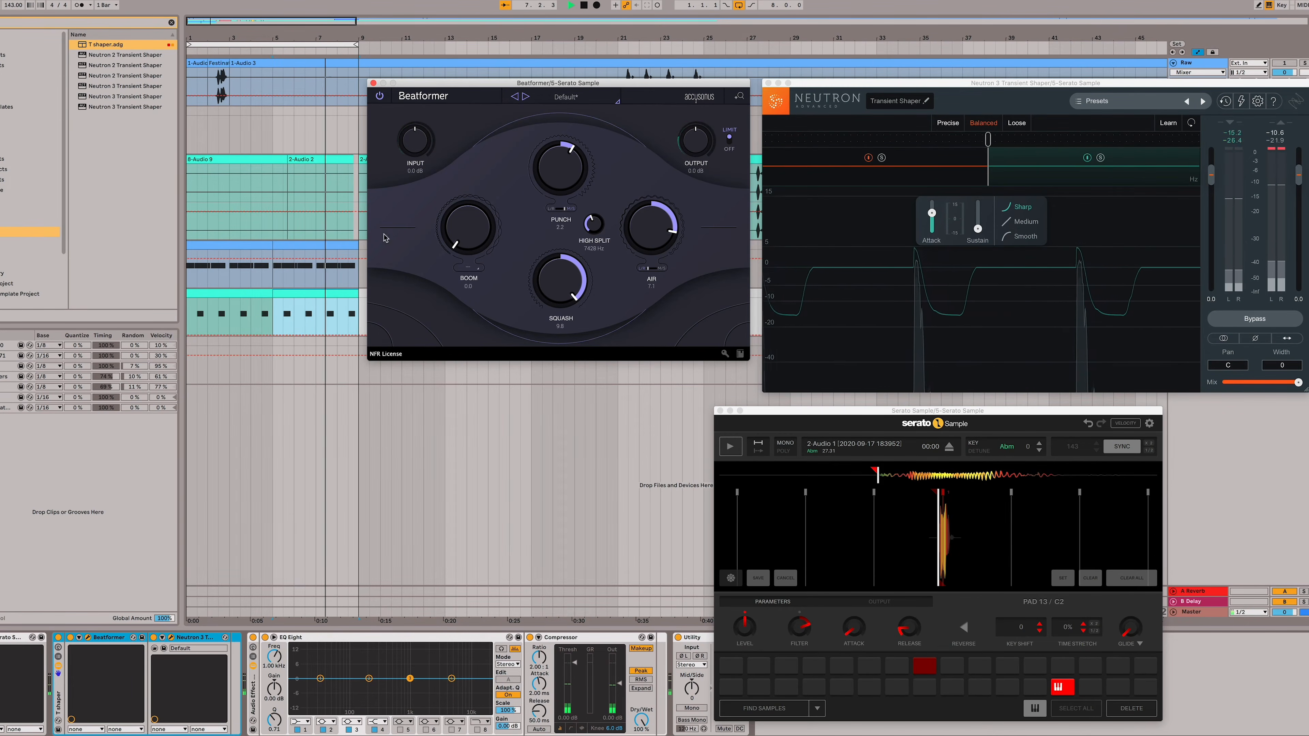
# Step: Search the browser for "therm", then add Thermal after the Neutron Transient Shaper and reposition its central control
pyautogui.click(171, 23)
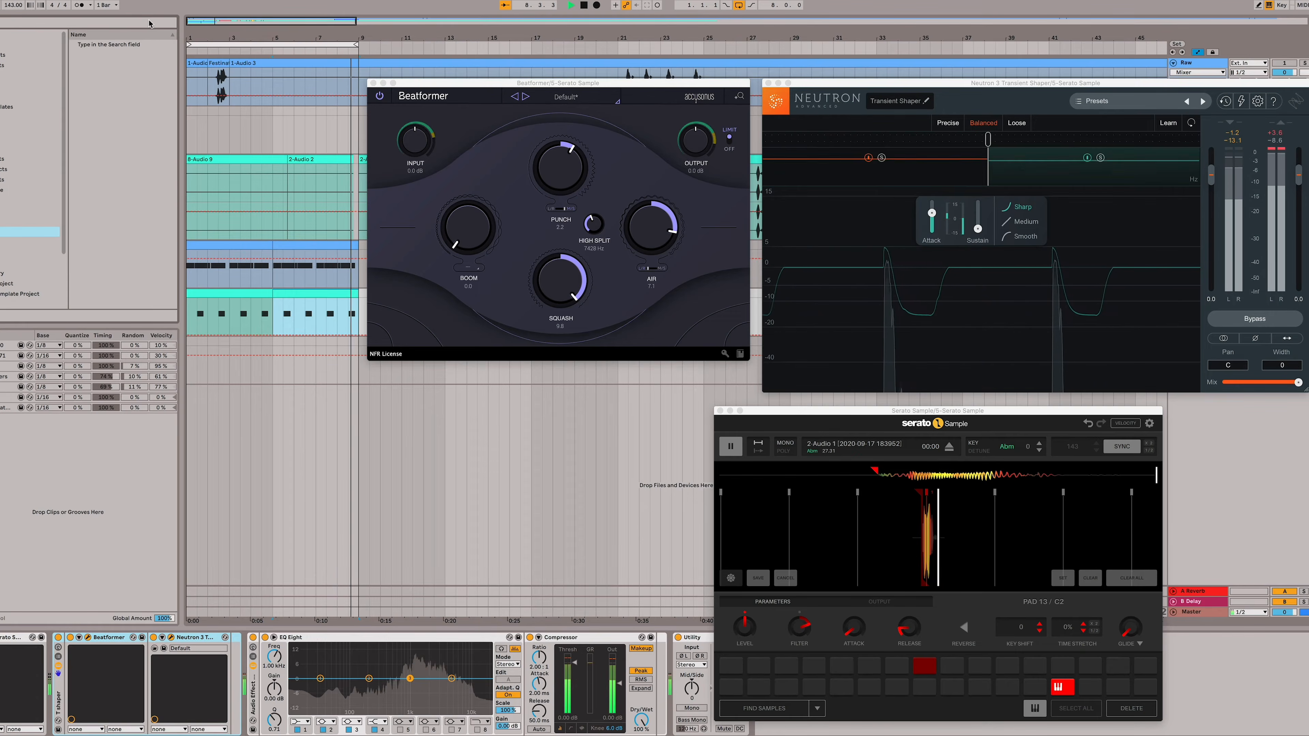
pyautogui.click(149, 24)
pyautogui.write('therm')
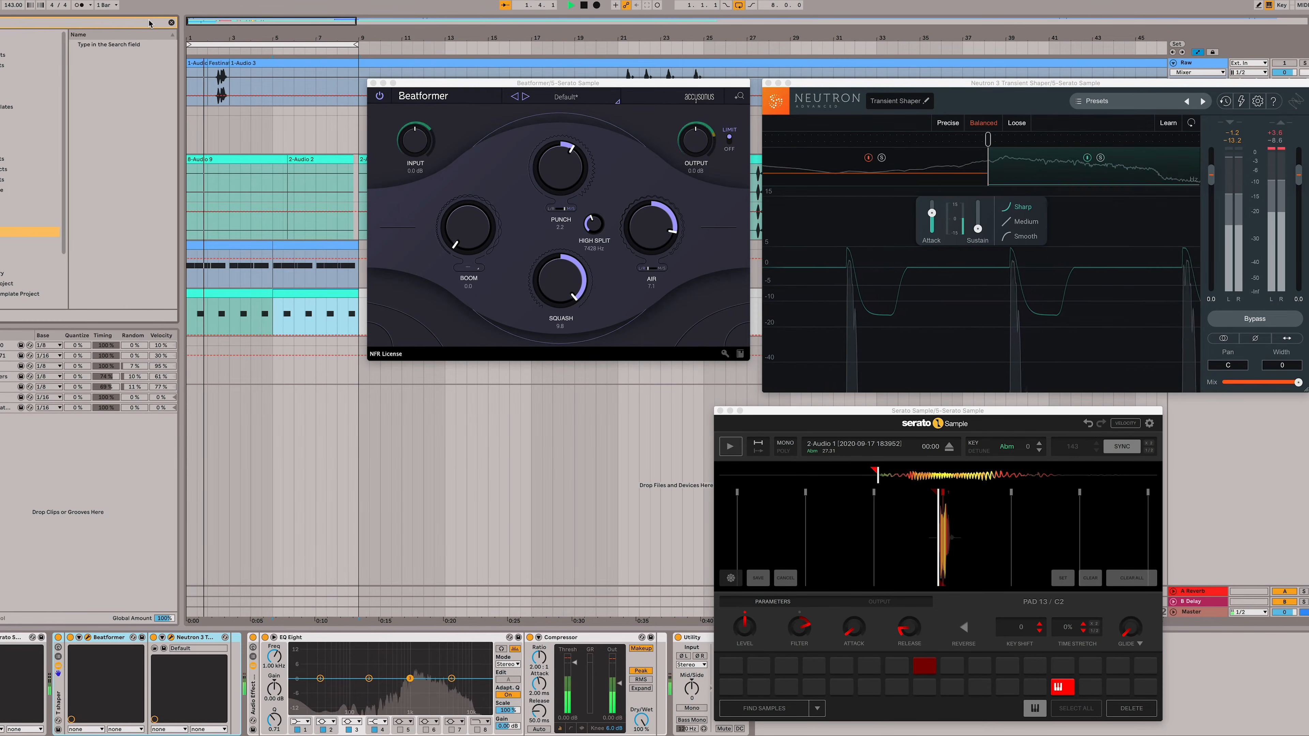
pyautogui.click(107, 55)
pyautogui.moveTo(107, 56); pyautogui.dragTo(253, 670)
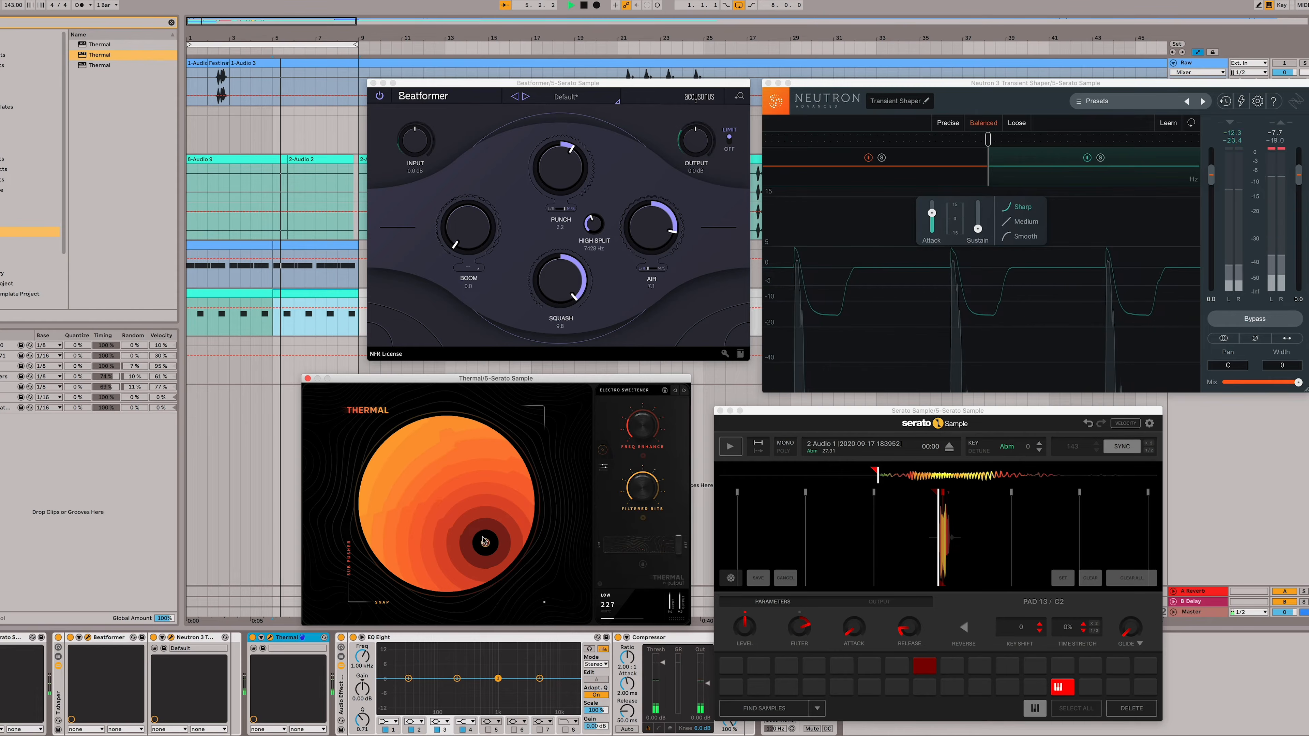
pyautogui.moveTo(485, 542); pyautogui.dragTo(461, 527)
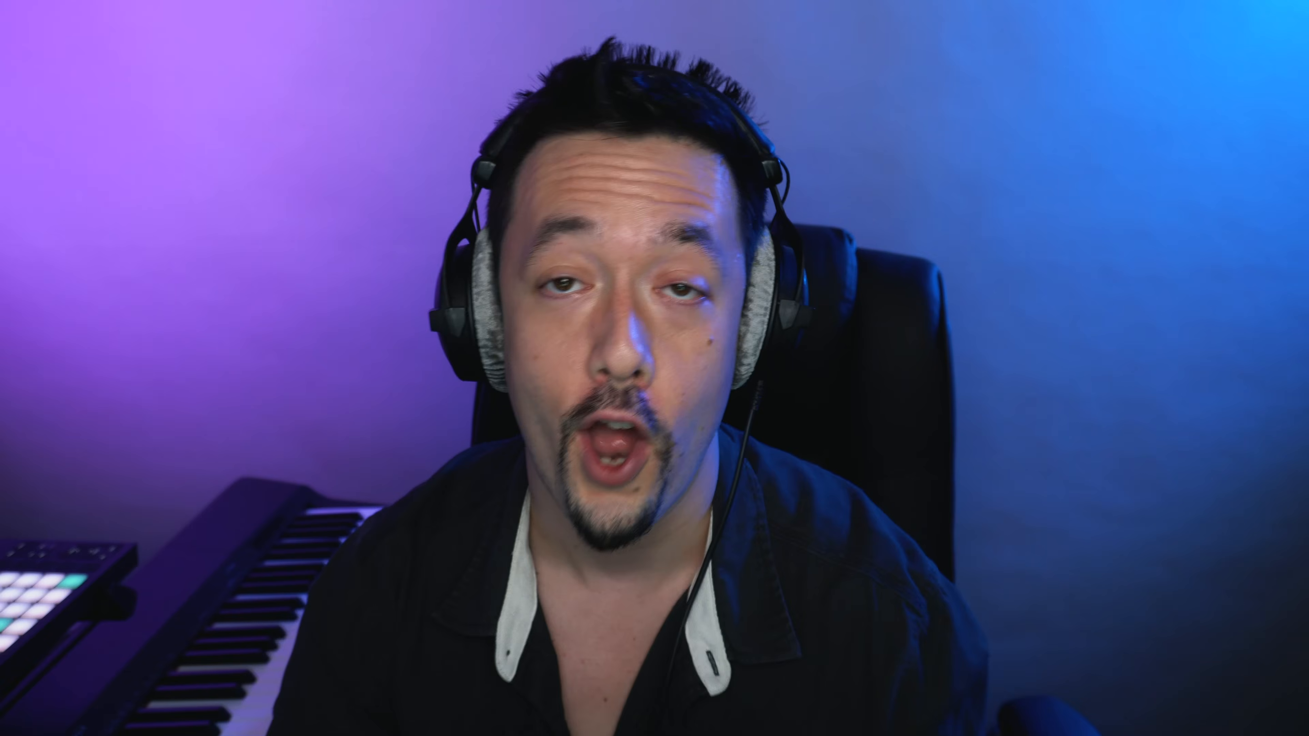
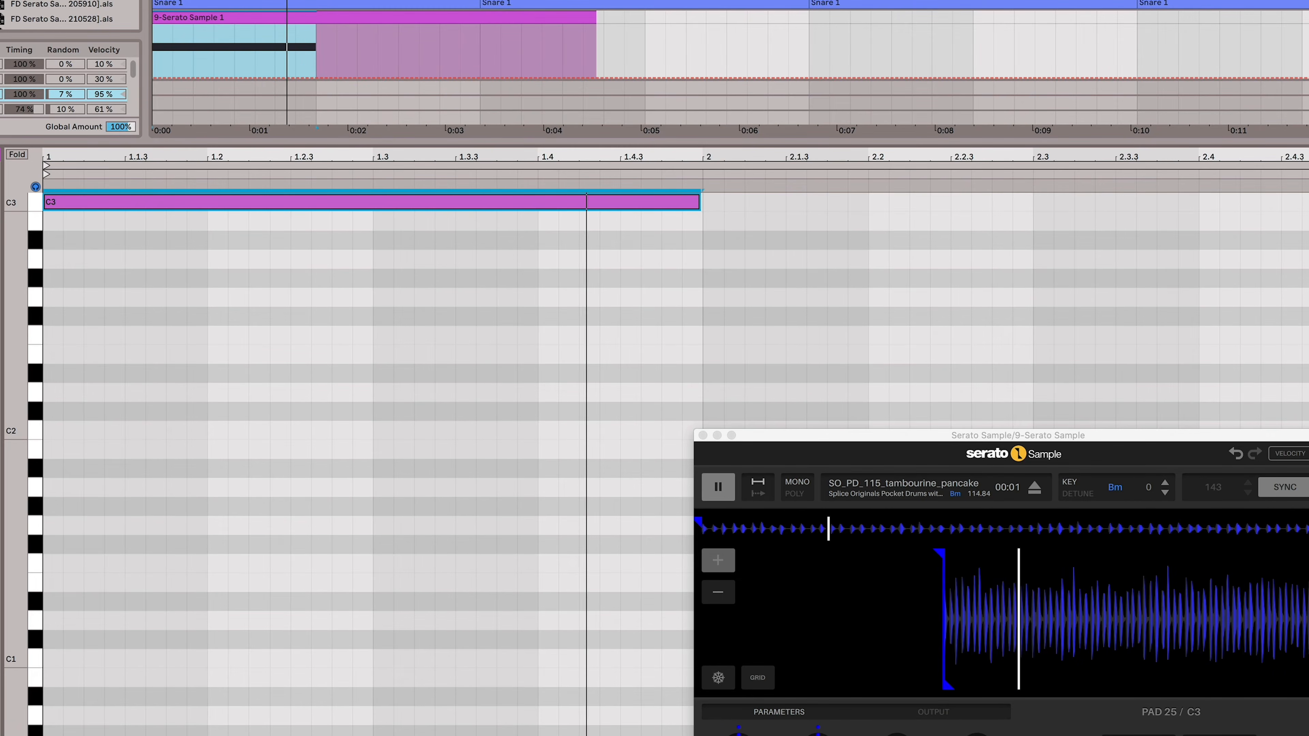
# Step: Copy the C3 note to bar 2, shorten the first note to about 1.4.2 and fill the gap with two short C3 notes
pyautogui.moveTo(182, 201); pyautogui.dragTo(848, 211)
pyautogui.moveTo(700, 209); pyautogui.dragTo(577, 210)
pyautogui.doubleClick(625, 210)
pyautogui.doubleClick(670, 210)
pyautogui.press('space')
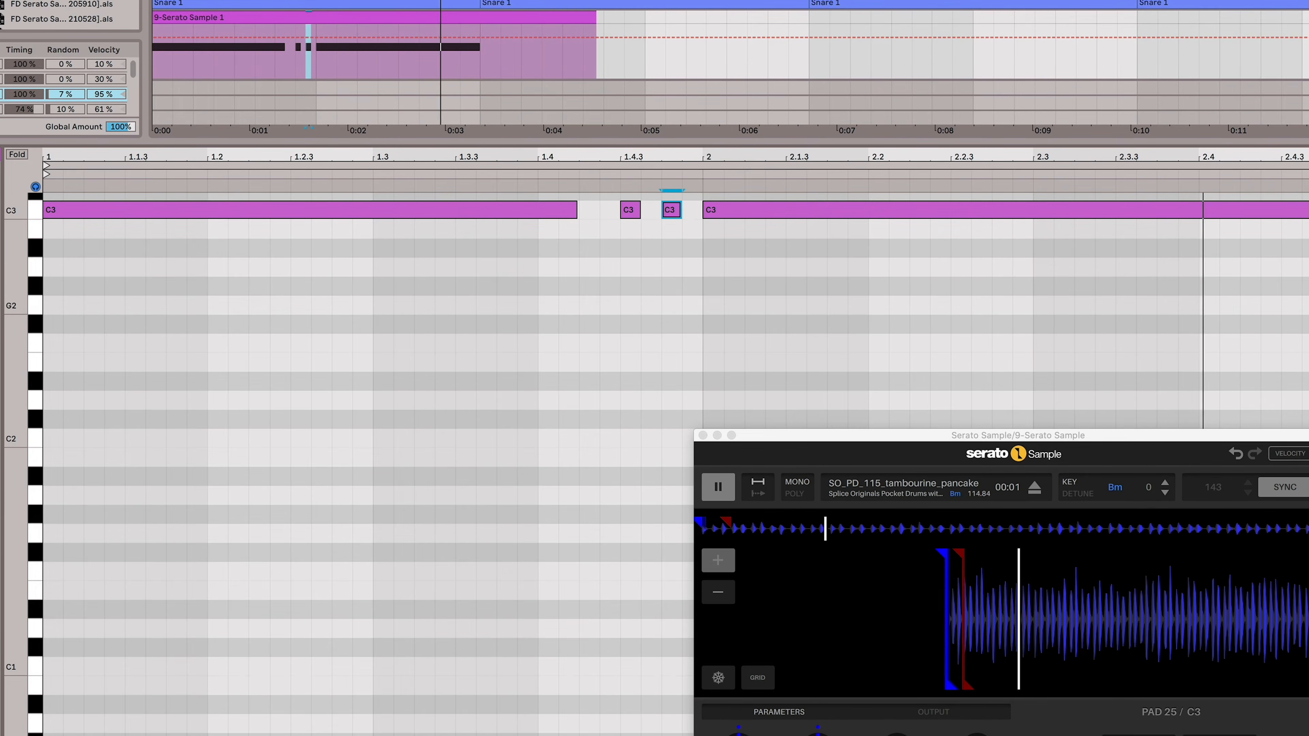
# Step: Stop playback, select all the C3 notes across the first two bars and duplicate the pattern
pyautogui.press('space')
pyautogui.moveTo(779, 226); pyautogui.dragTo(315, 195)
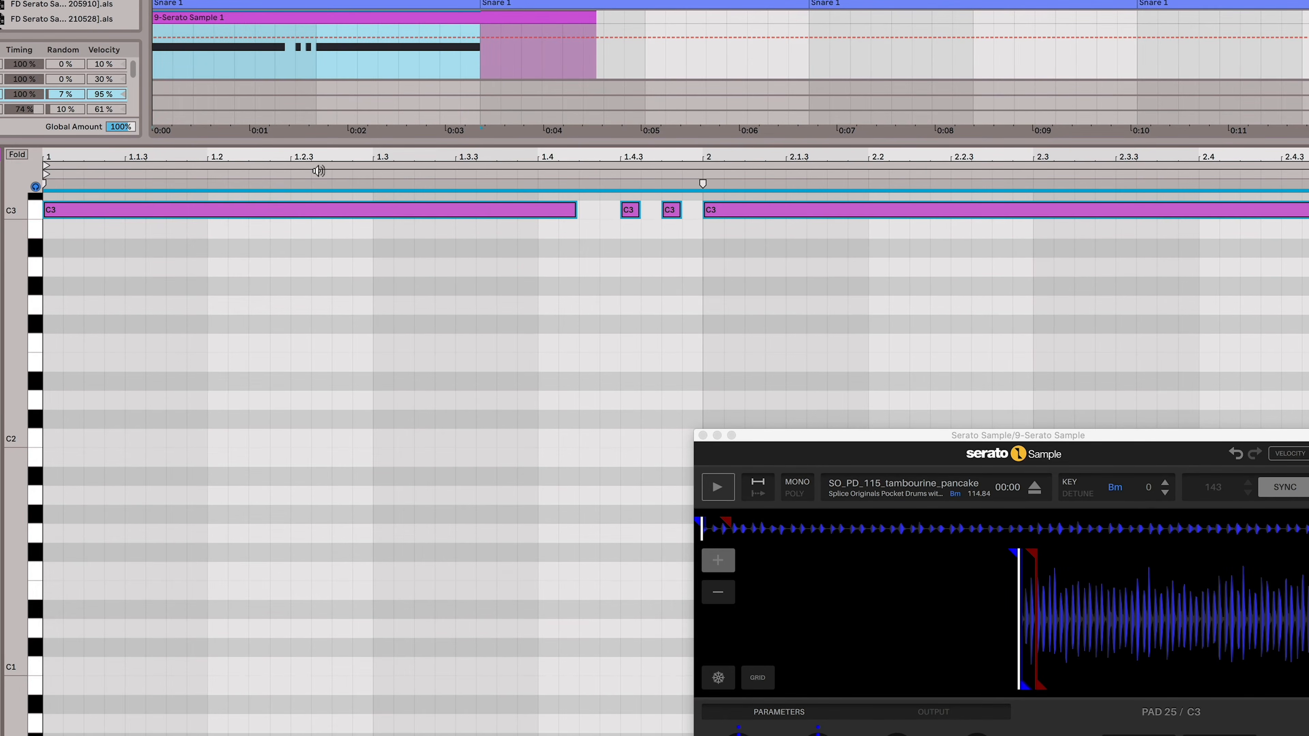
pyautogui.press('super+d')
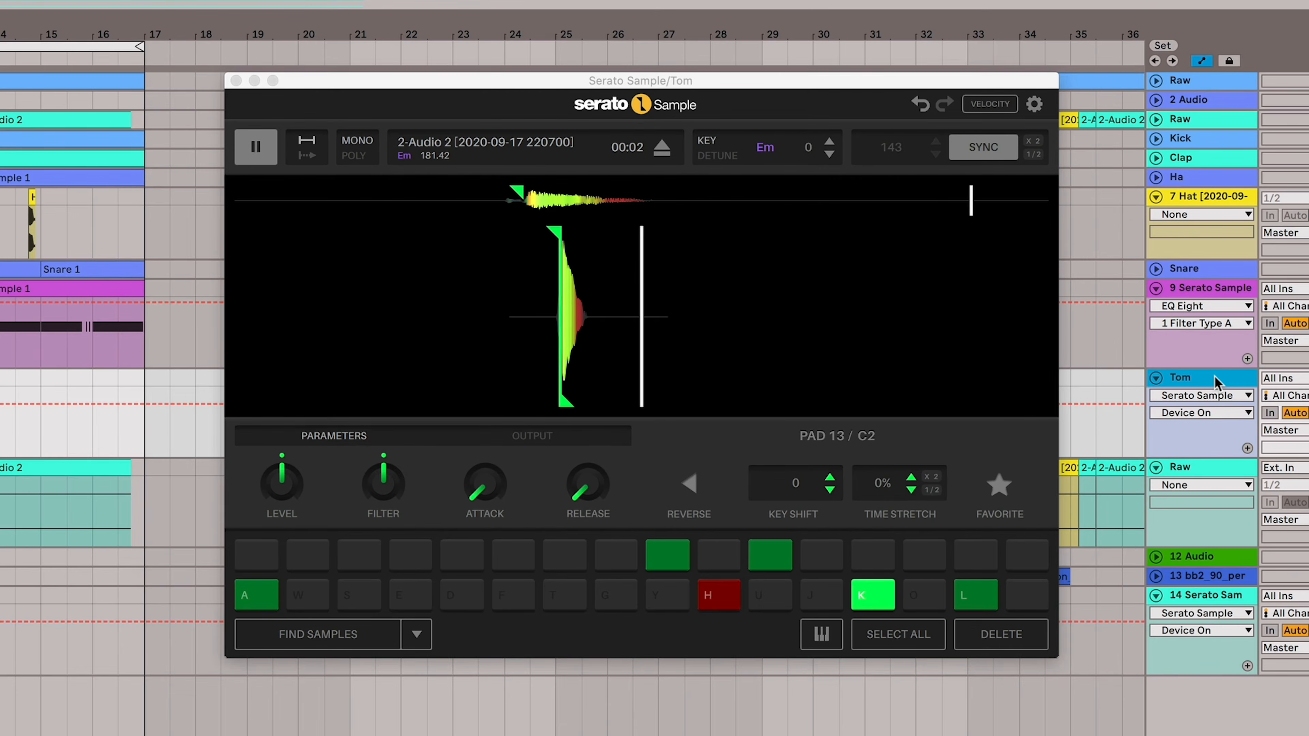
# Step: Tune the Tom sample with a 678.22 BPM beat grid and a key of -13, and enable keyboard mode
pyautogui.click(313, 394)
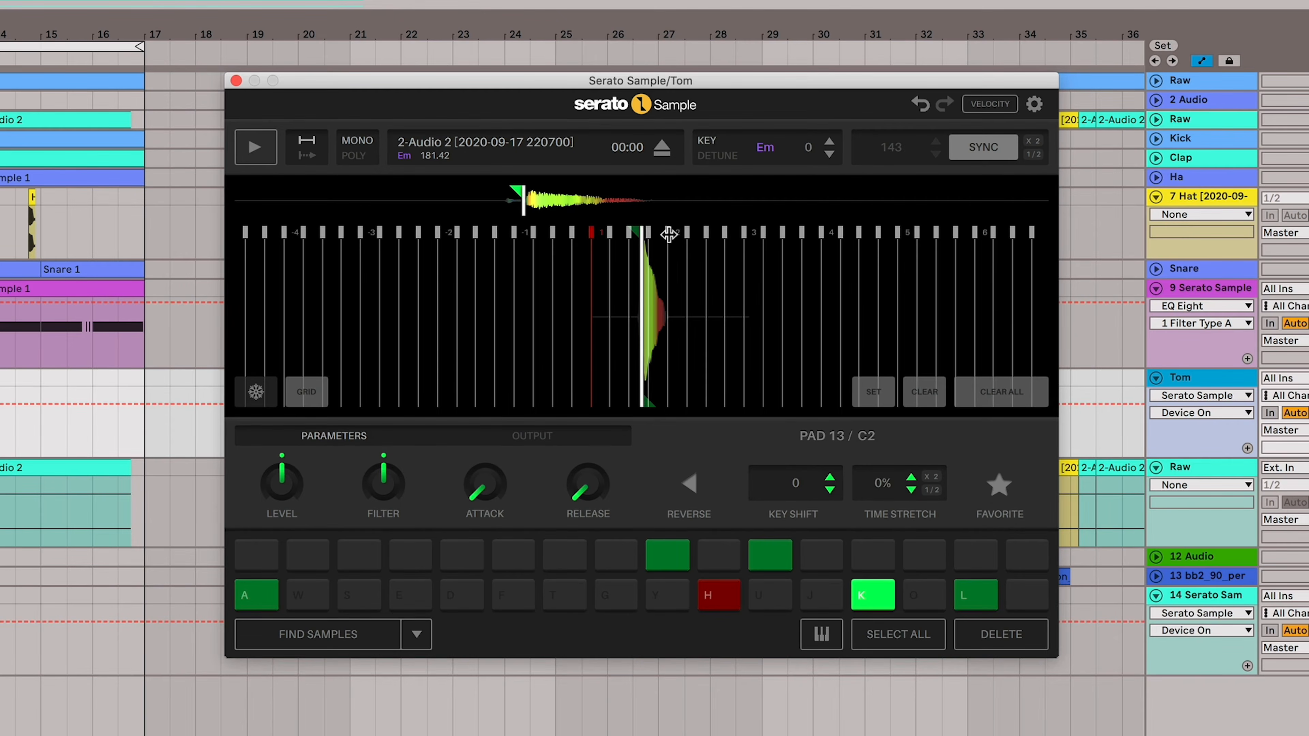
pyautogui.moveTo(668, 234); pyautogui.dragTo(602, 238)
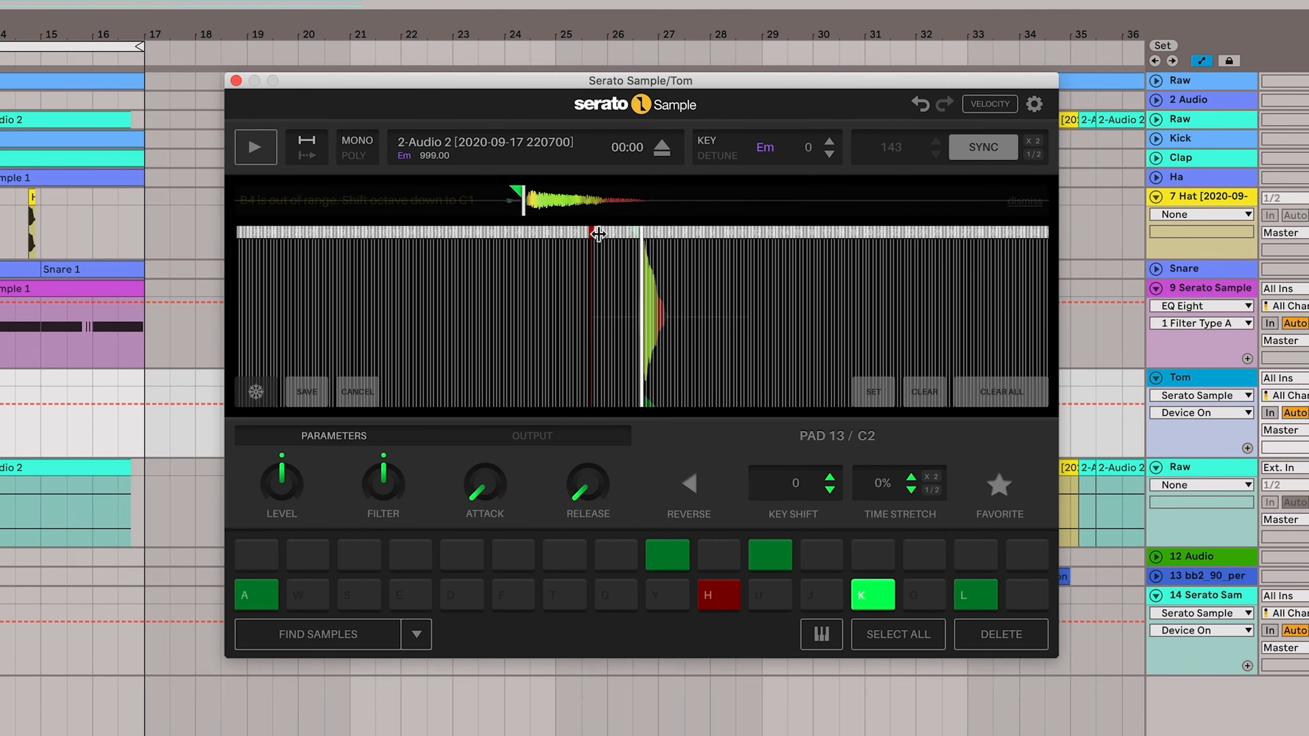
pyautogui.press('k')
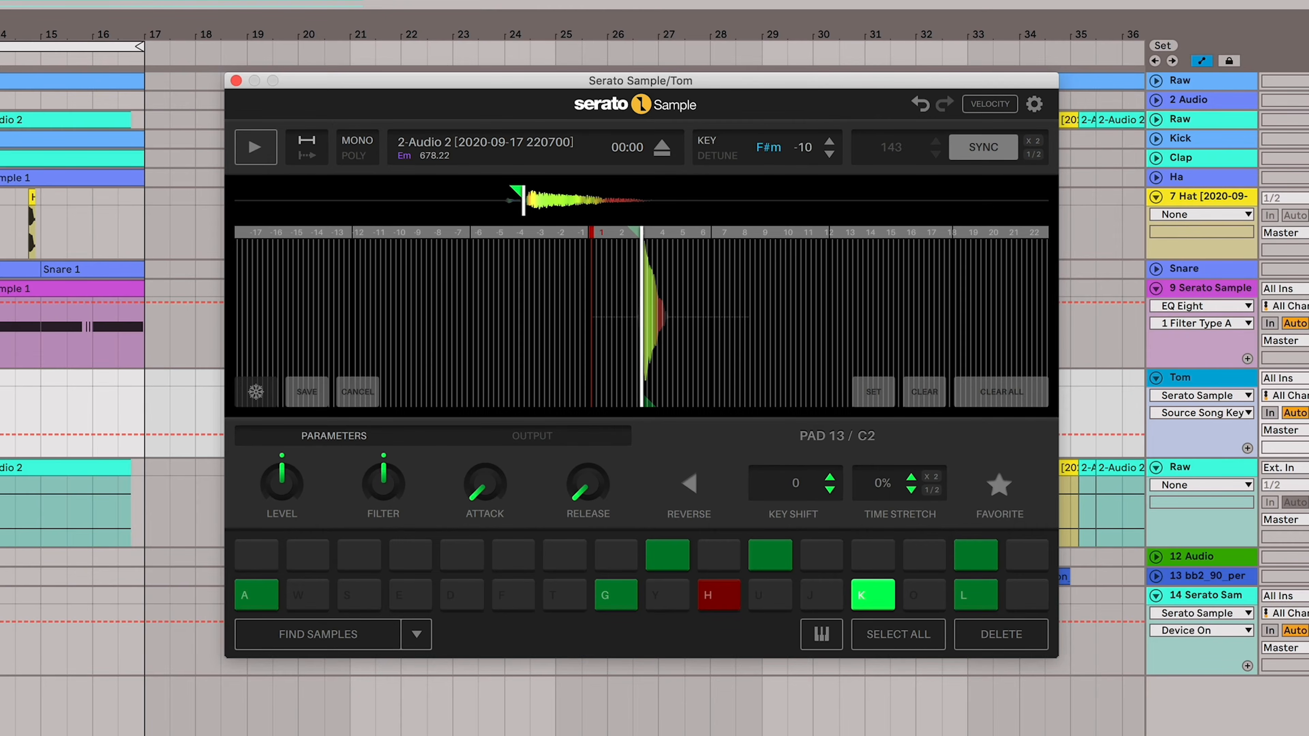
pyautogui.press('space')
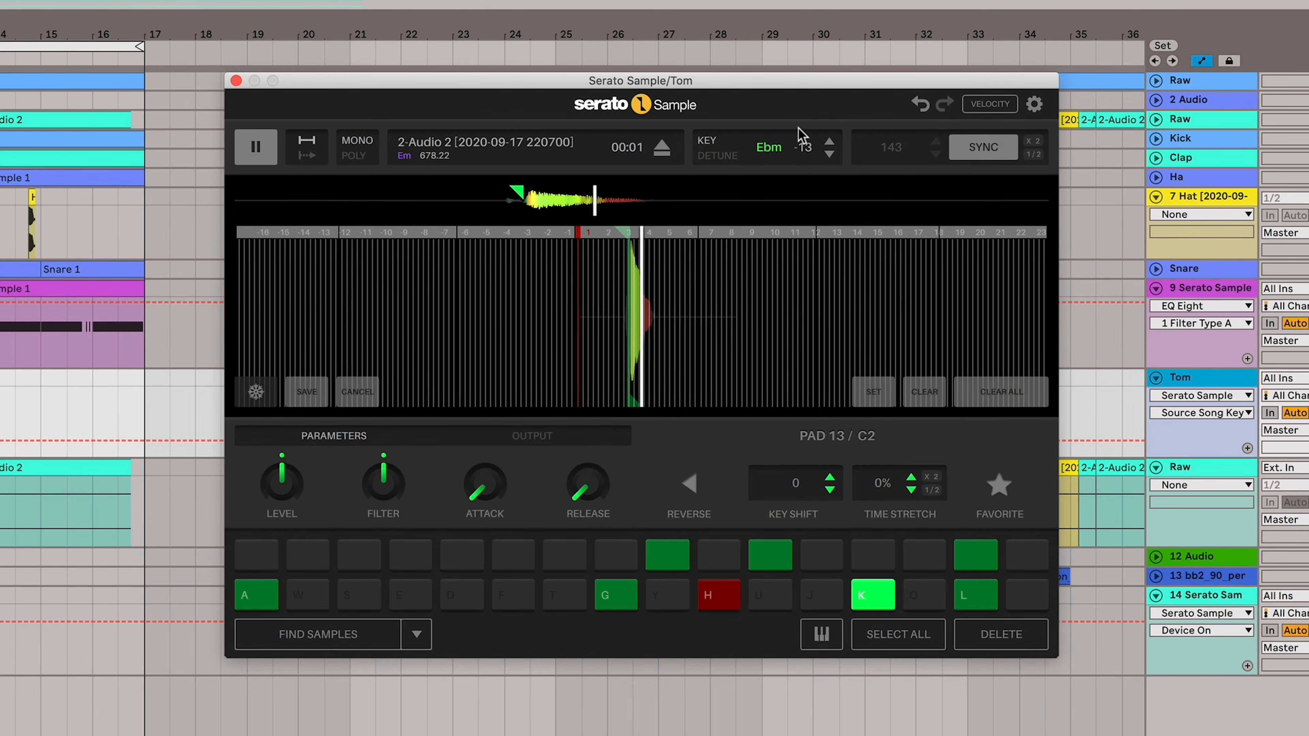
pyautogui.click(822, 634)
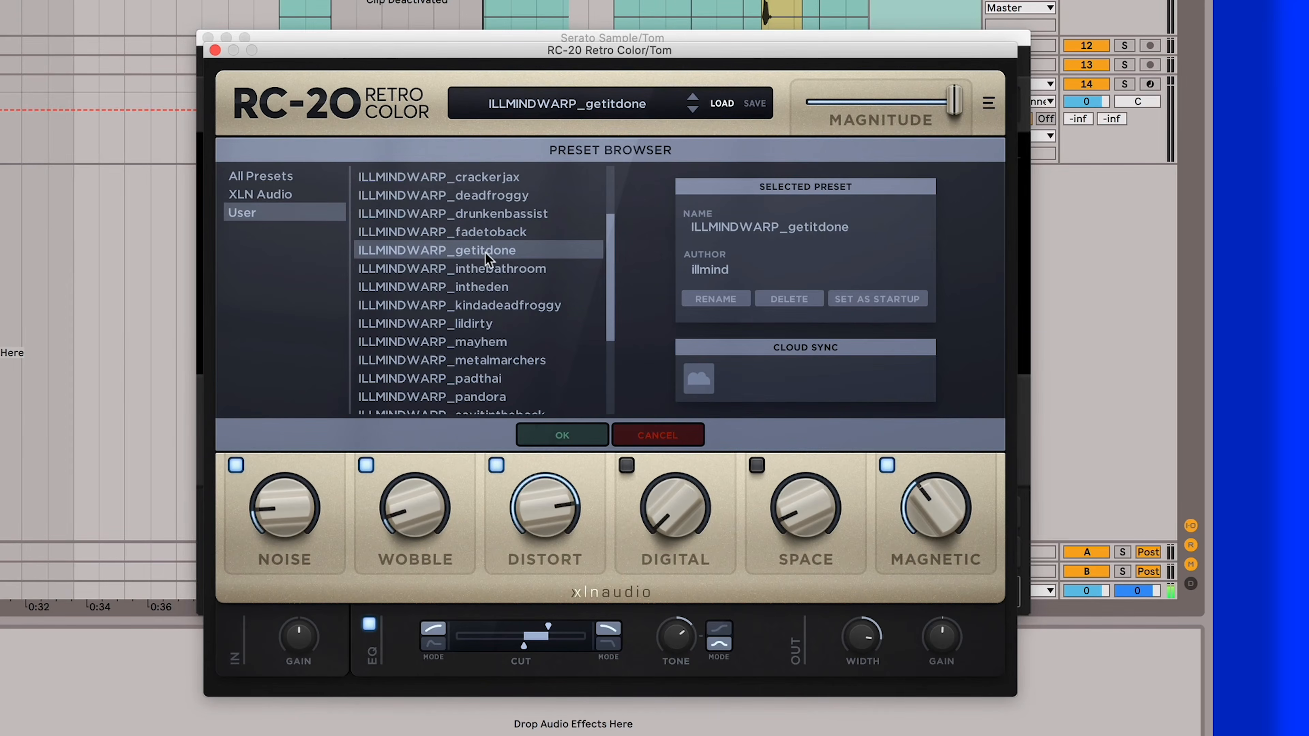
# Step: Choose the ILLMINDWARP_intheden preset for RC-20 Retro Color and set the Tom track's MIDI input to Ableton Push 2
pyautogui.click(497, 273)
pyautogui.click(491, 290)
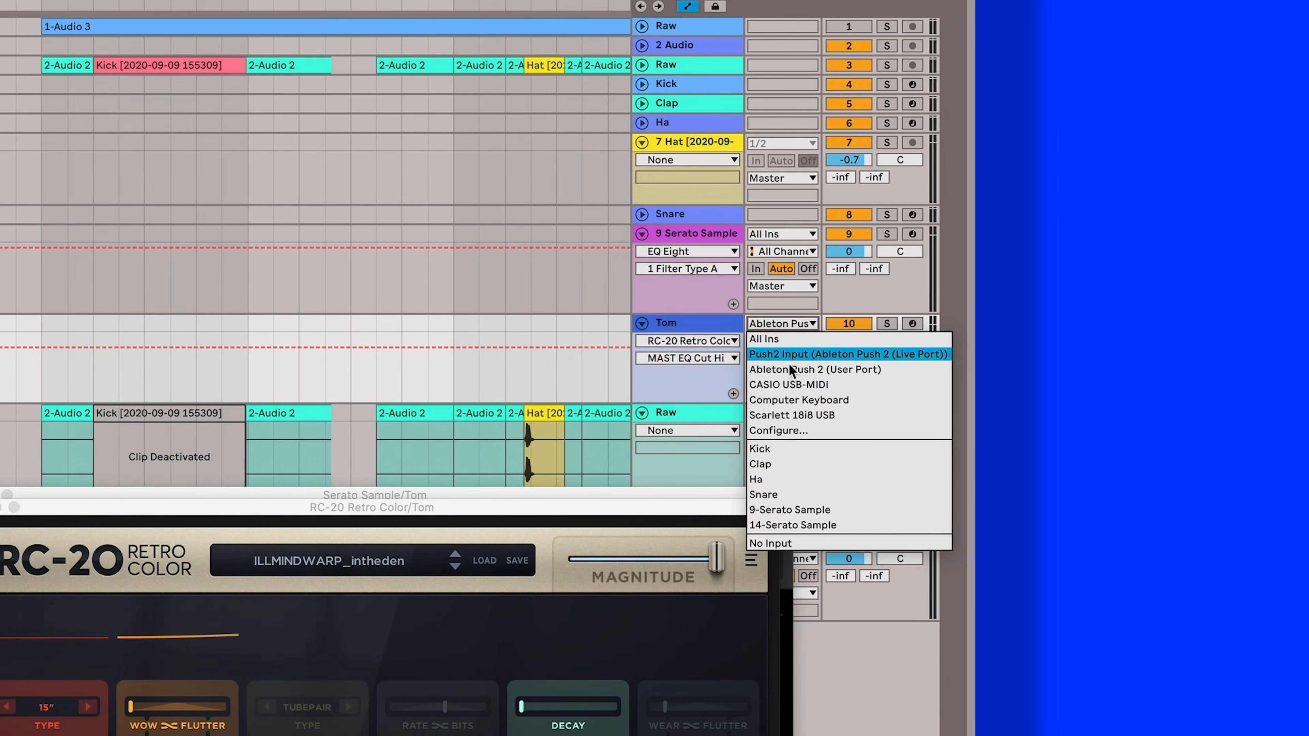
pyautogui.click(751, 366)
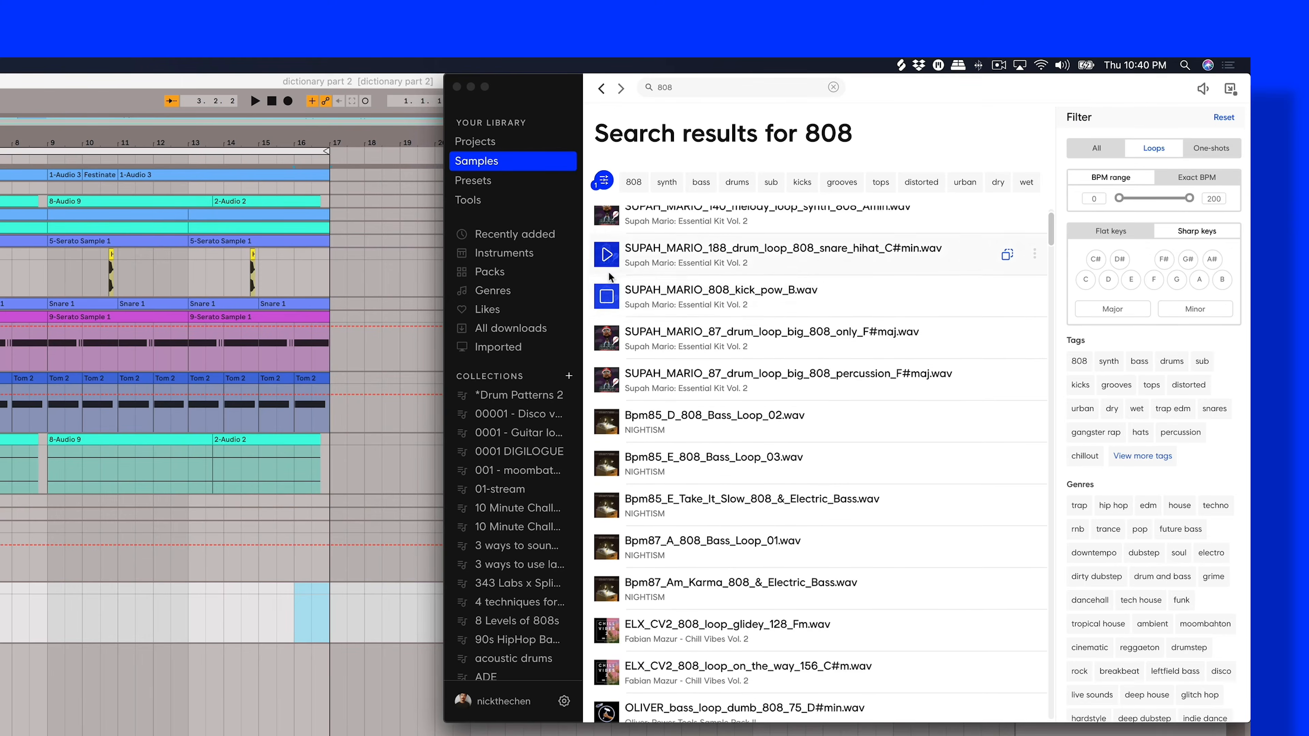
# Step: Browse the 808 results in Splice and load SUPAH_MARIO_808_low_C into Serato Sample on the new MIDI track 15
pyautogui.scroll(1, 610, 277)
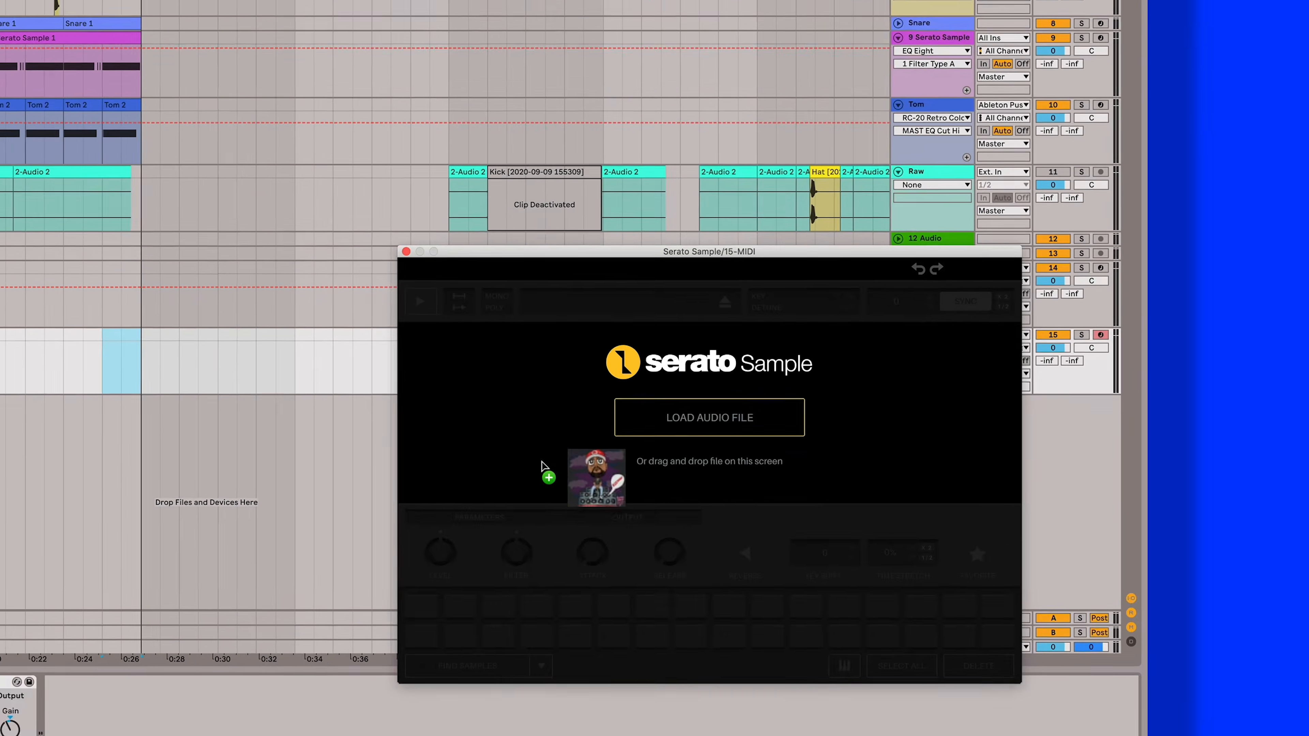
pyautogui.moveTo(540, 468); pyautogui.dragTo(475, 372)
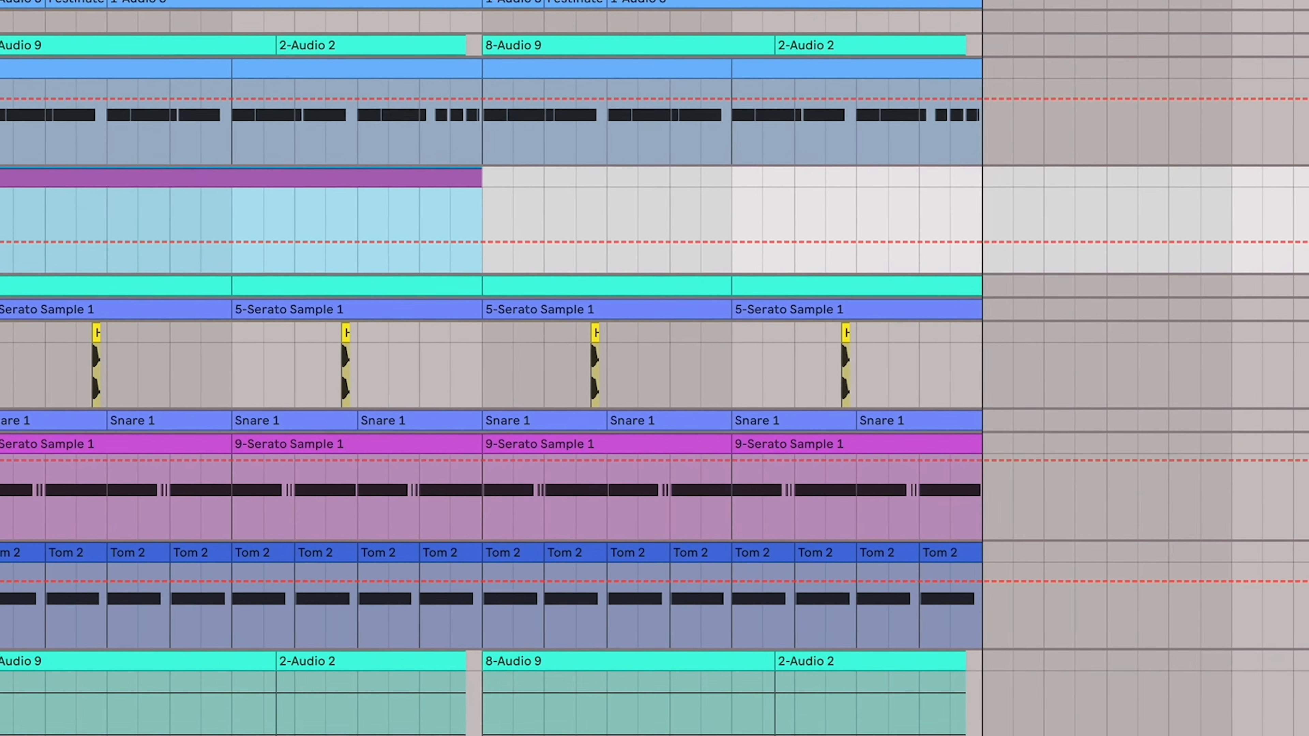
# Step: Show the Kick clip's notes together with the empty 5-Serato Sample clip for editing and play them back
pyautogui.click(144, 103)
pyautogui.keyDown('shift'); pyautogui.doubleClick(182, 195); pyautogui.keyUp('shift')
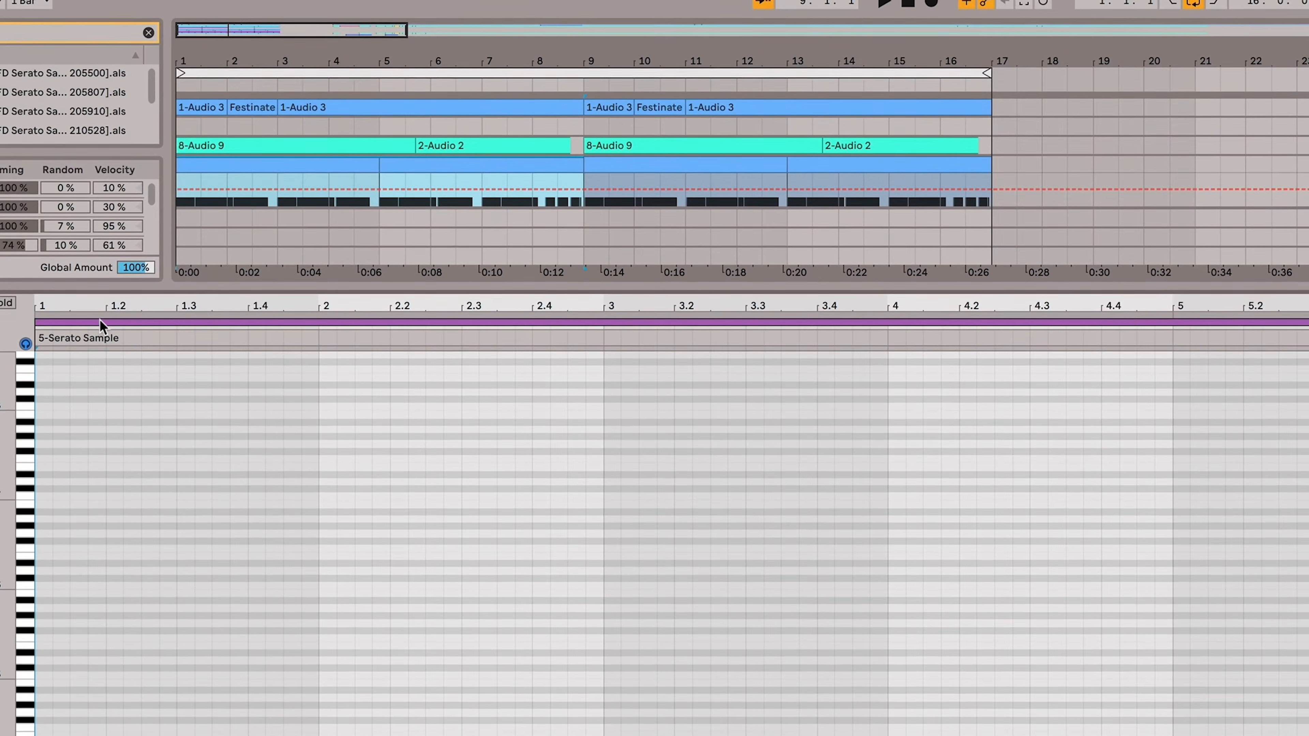
pyautogui.click(82, 324)
pyautogui.click(80, 331)
pyautogui.click(101, 84)
pyautogui.click(101, 80)
pyautogui.click(100, 84)
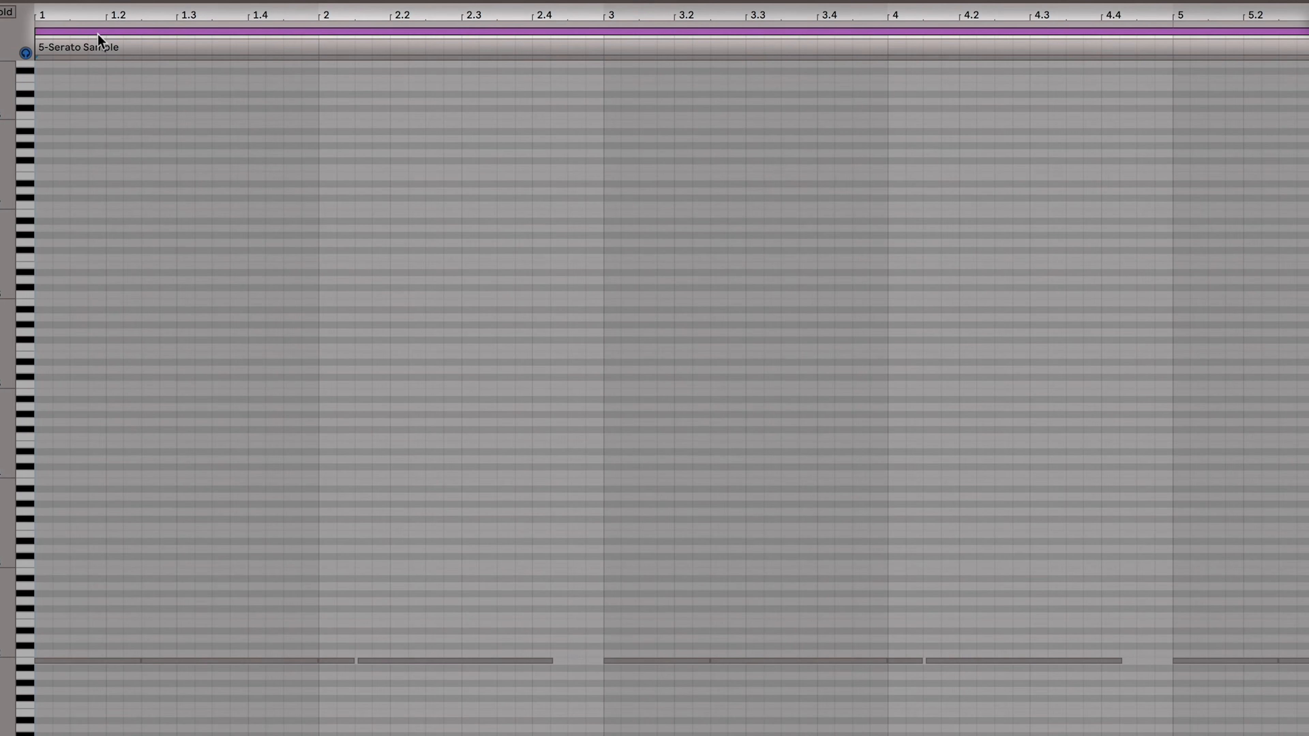
pyautogui.press('space')
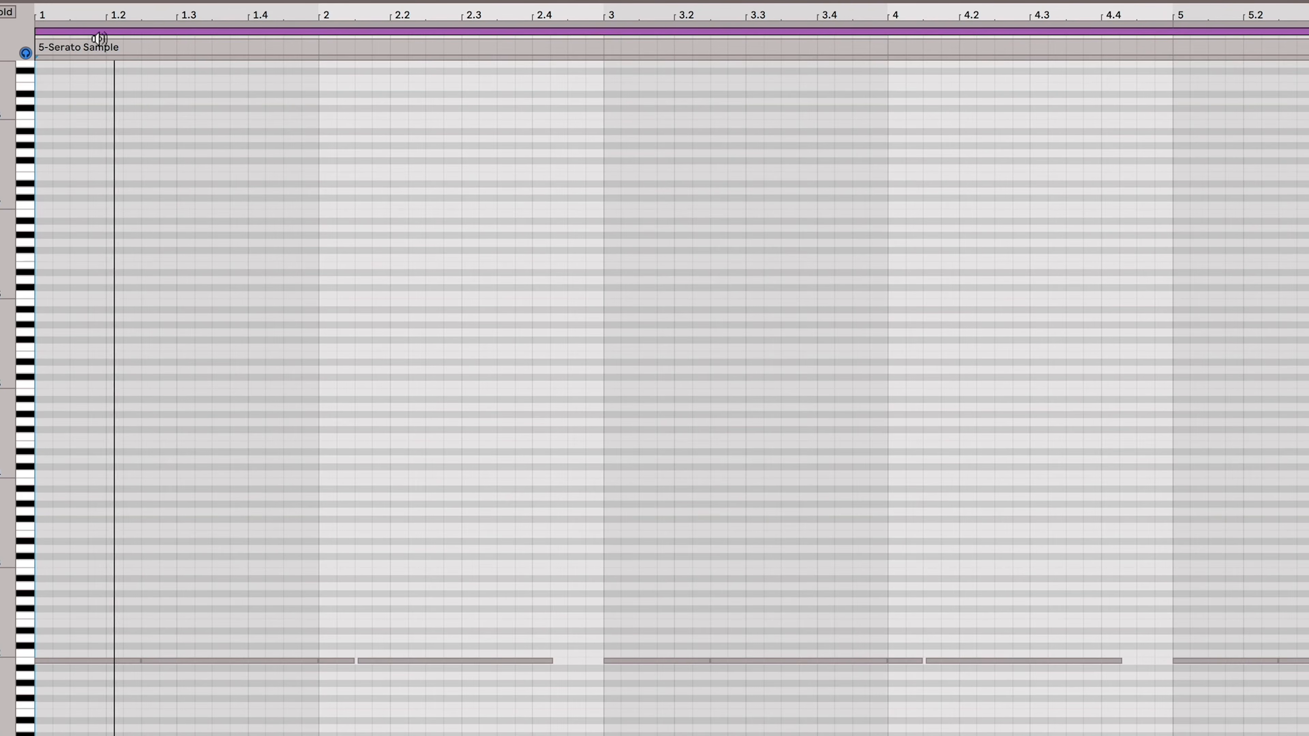
pyautogui.click(107, 24)
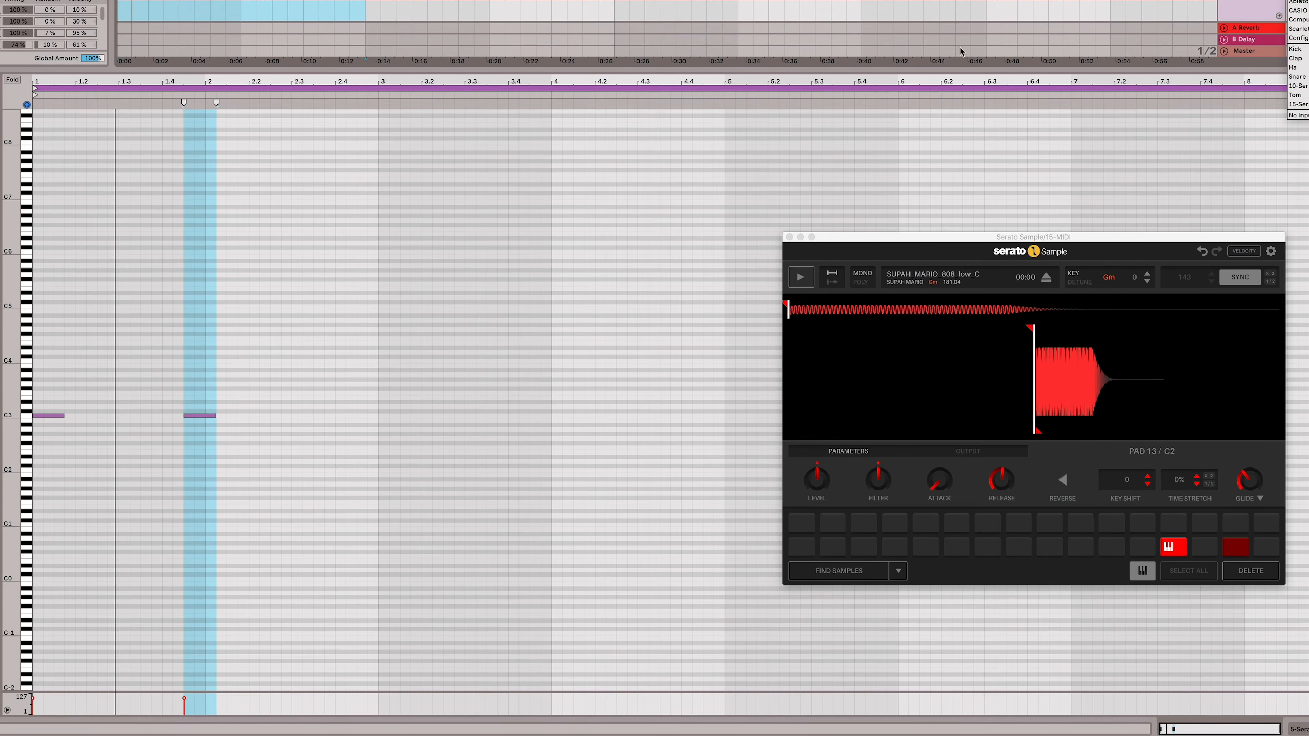
pyautogui.click(237, 366)
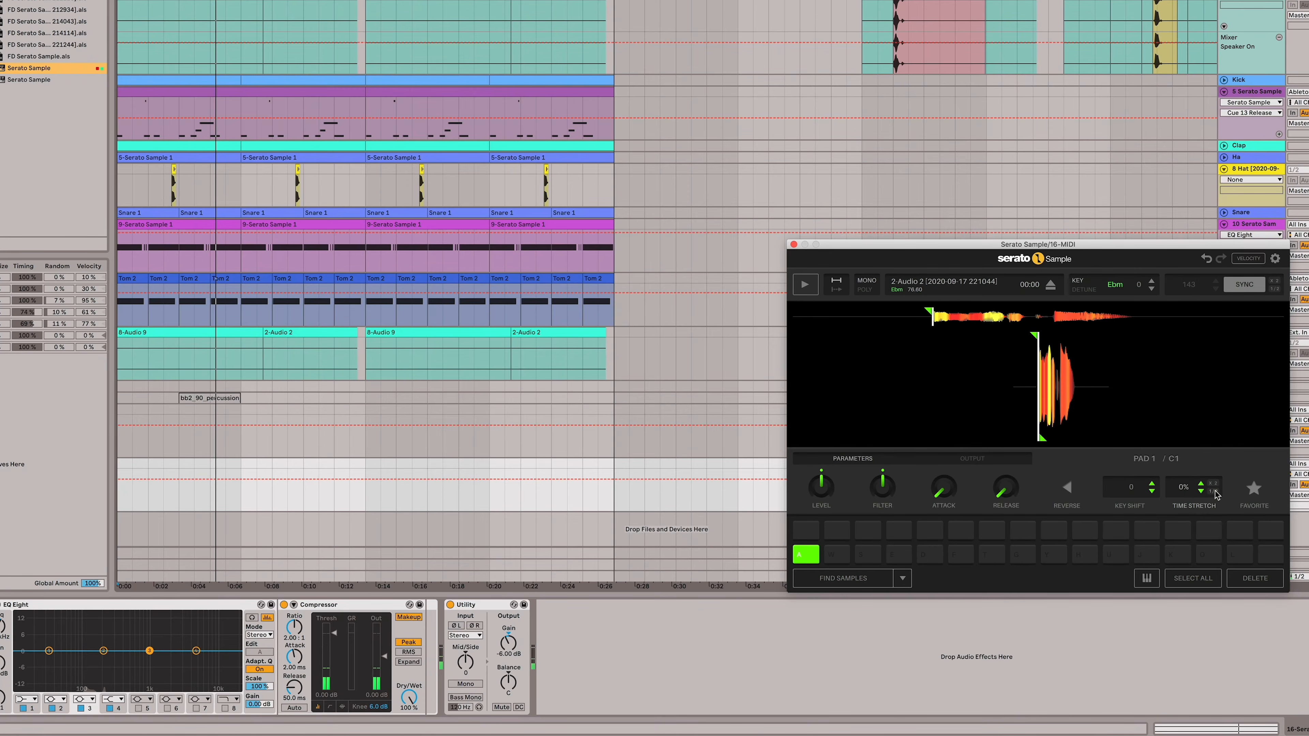
# Step: Set the 2-Audio 2 sample's pad 1 to a -75% time stretch and a -9 key shift, auditioning the pad
pyautogui.press('a')
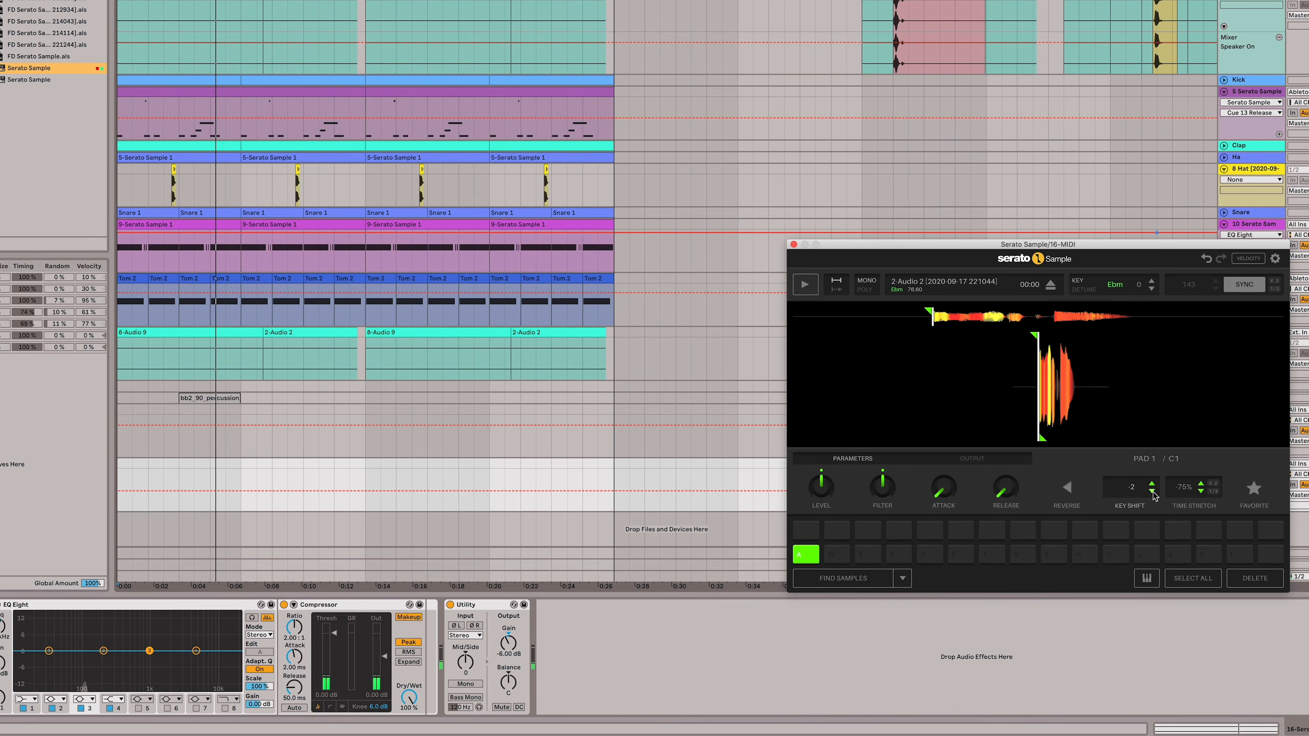
pyautogui.press('a')
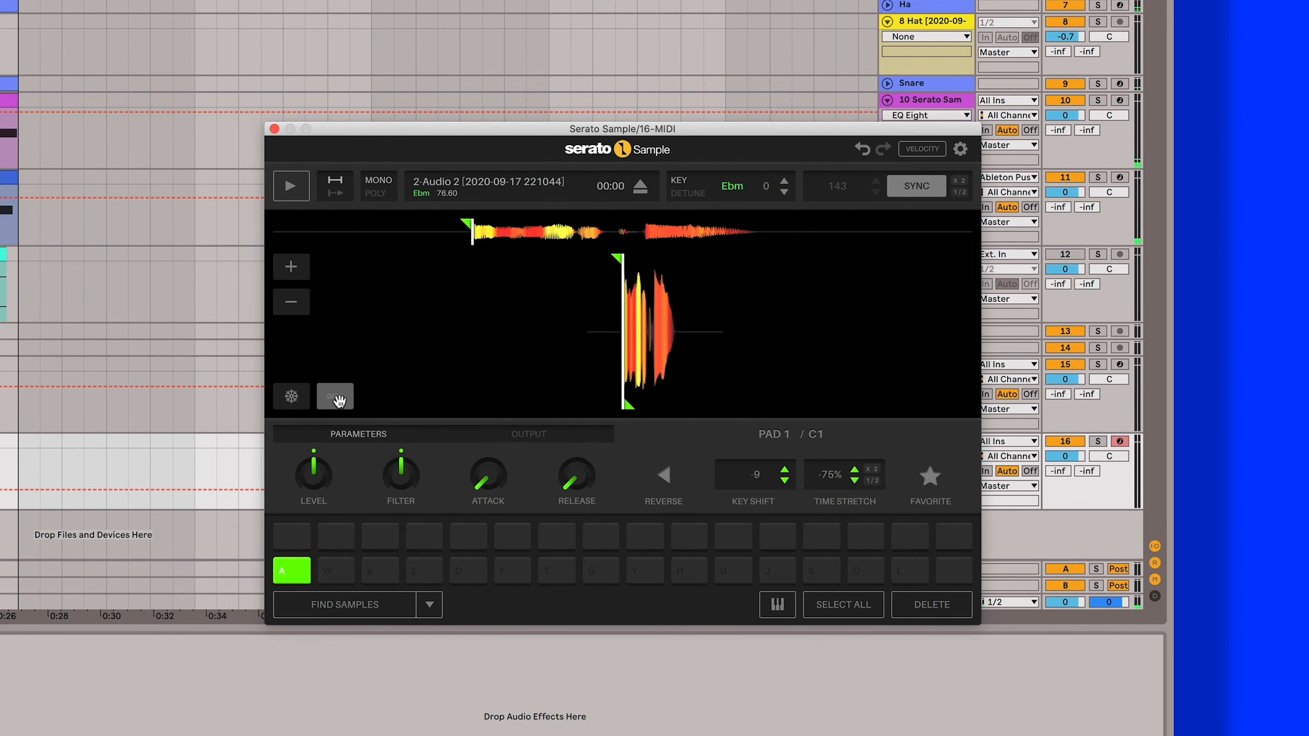
# Step: Edit the beat grid of the 2-Audio 2 sample in Serato Sample to 53.86 BPM and play it back
pyautogui.click(335, 396)
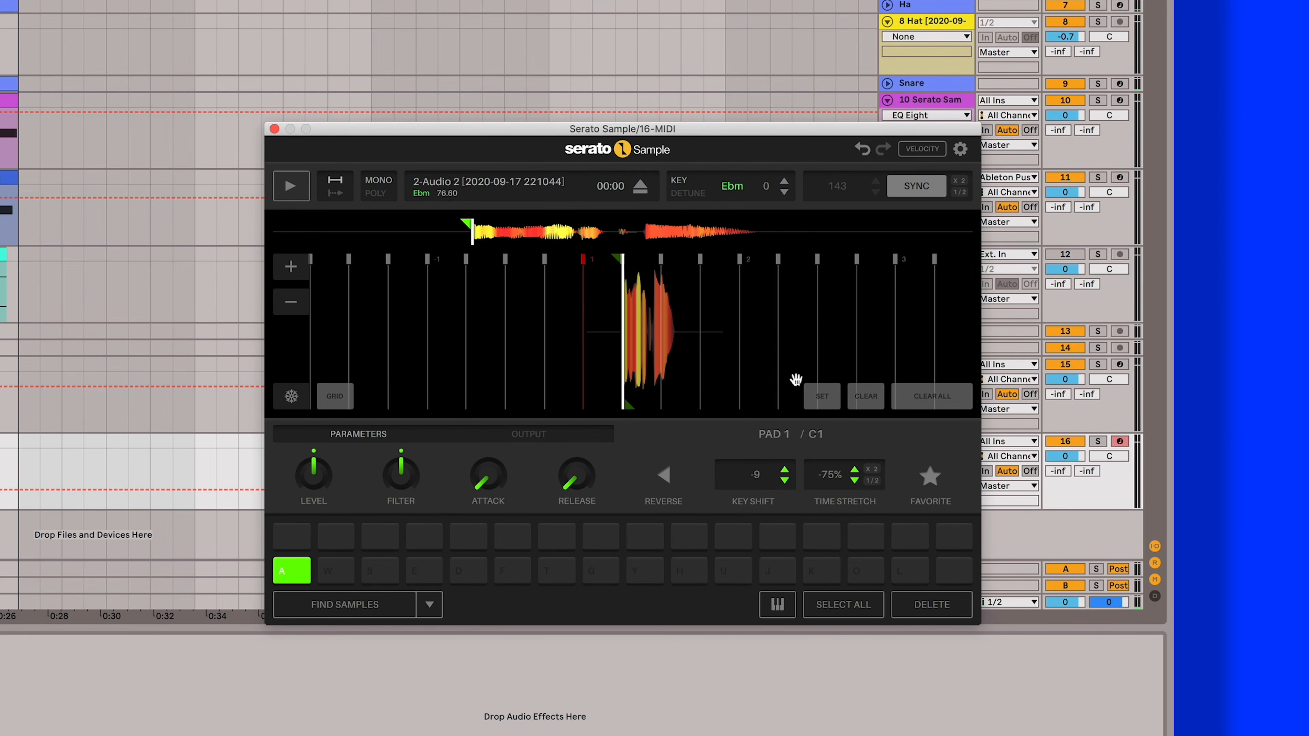
pyautogui.click(287, 268)
pyautogui.click(290, 306)
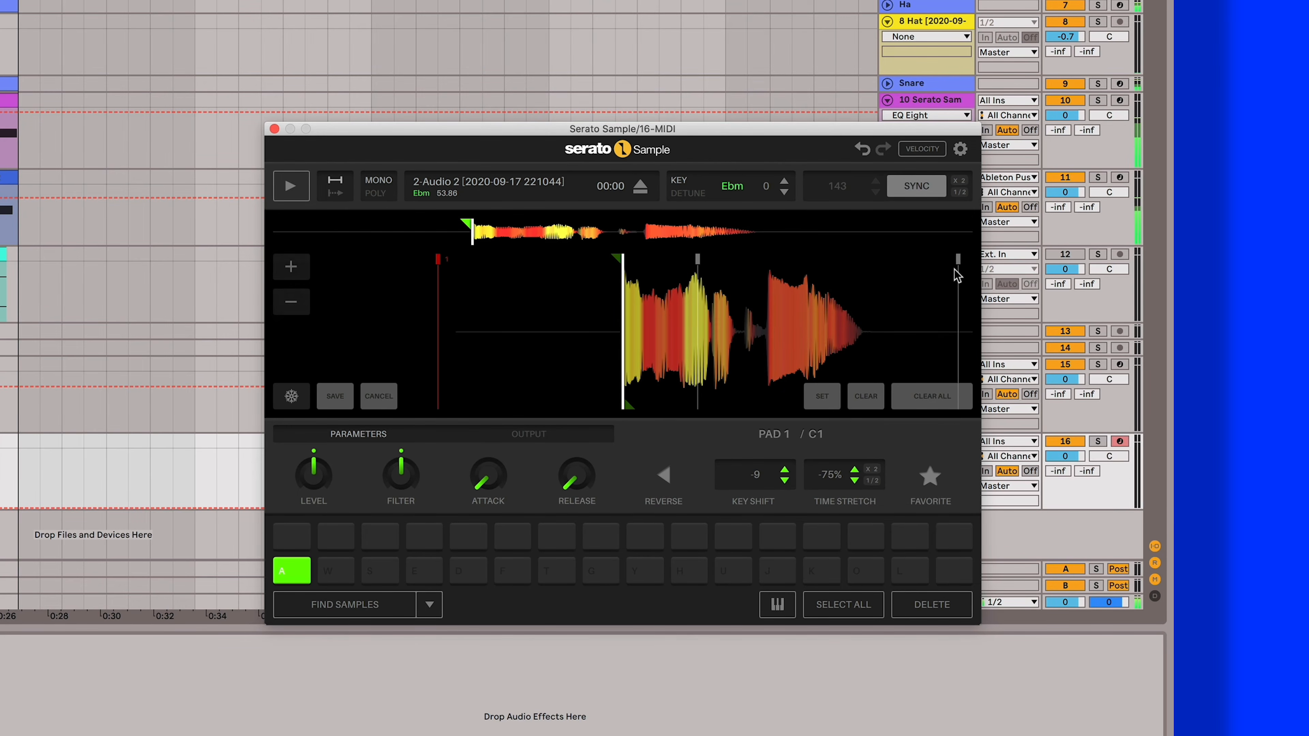
pyautogui.press('space')
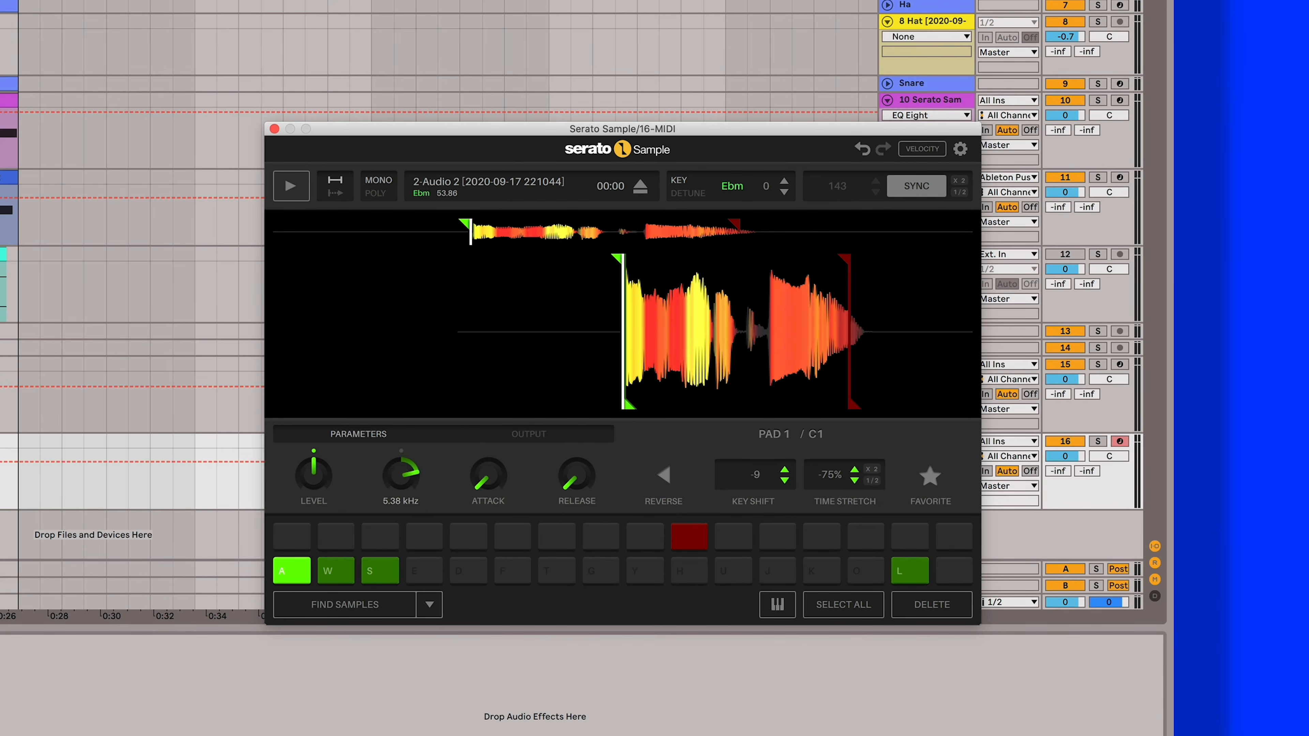
# Step: Adjust the filter of the sample's pad 1 while auditioning the pad
pyautogui.press('a')
pyautogui.moveTo(401, 475); pyautogui.dragTo(401, 482)
pyautogui.press('a')
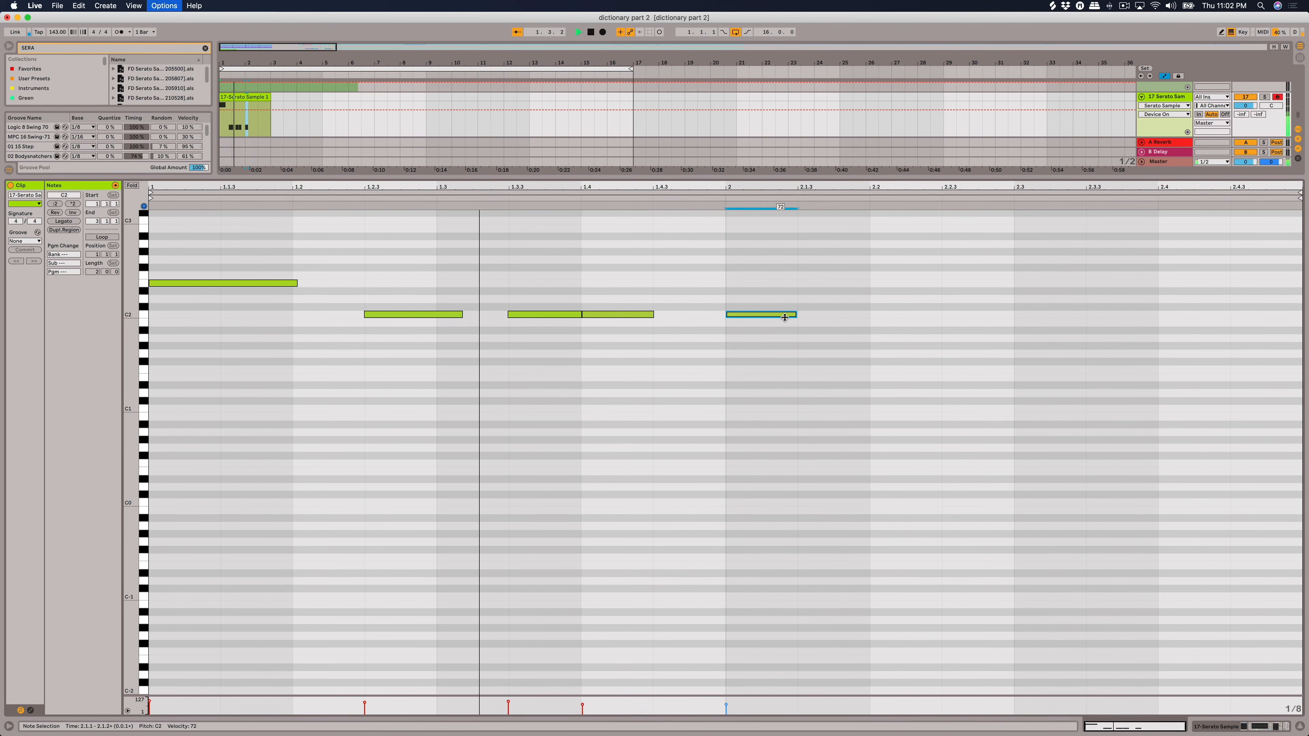
# Step: Extend the C2 pattern through bar 2 of the 17-Serato Sample clip with copies of its last note
pyautogui.keyDown('alt'); pyautogui.moveTo(779, 319); pyautogui.dragTo(980, 314); pyautogui.keyUp('alt')
pyautogui.press('super+d')
pyautogui.press('super+d')
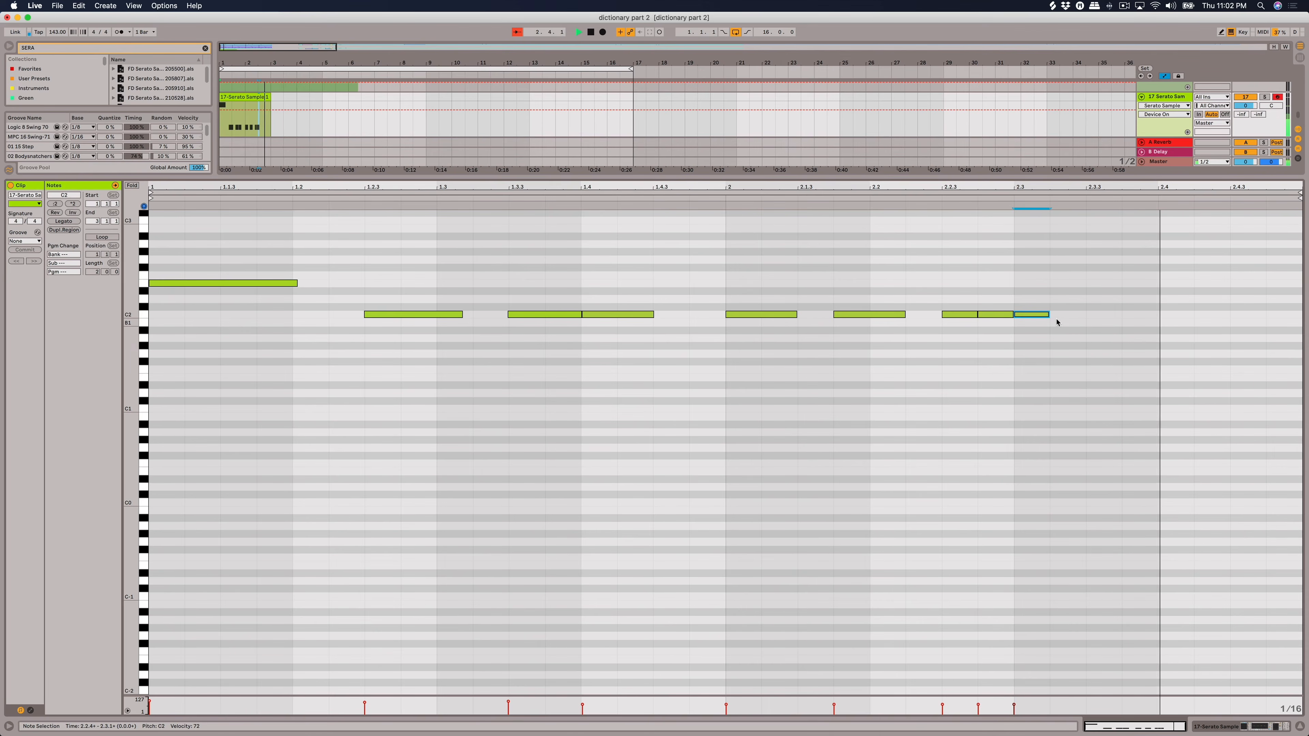
pyautogui.moveTo(1039, 319); pyautogui.dragTo(1127, 324)
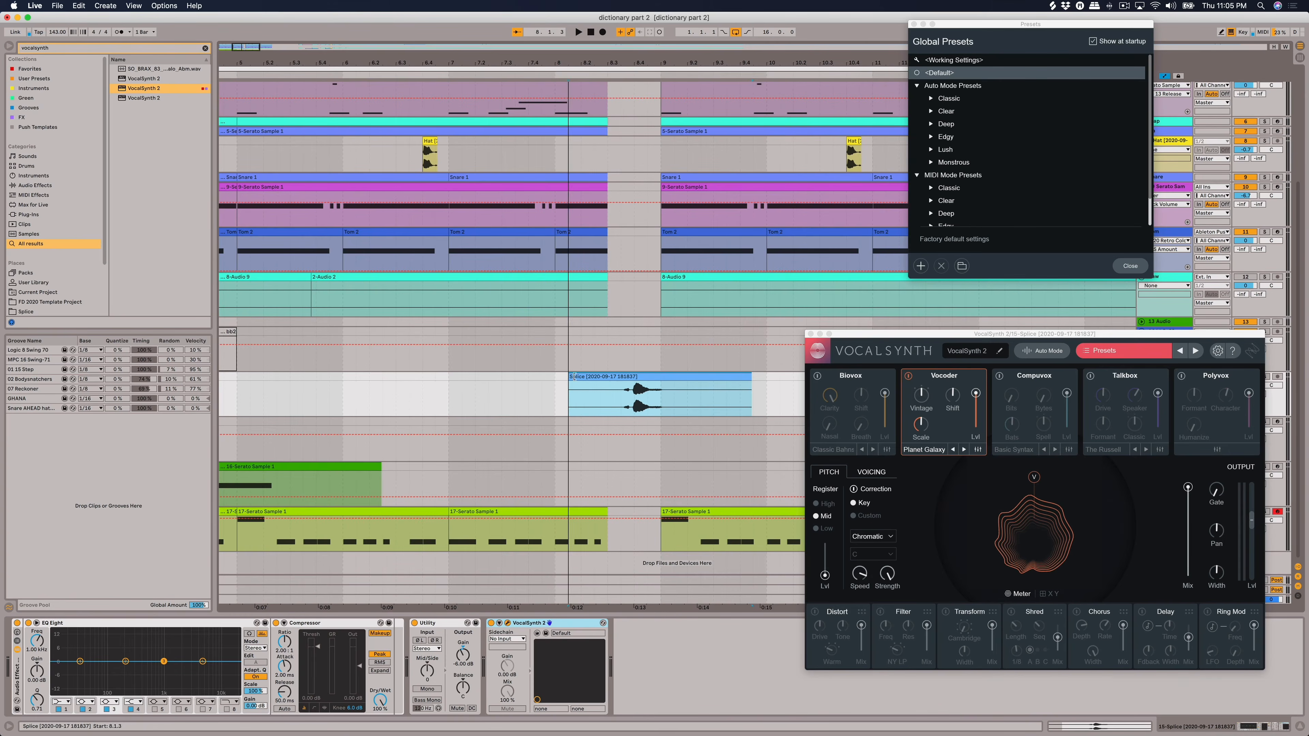
# Step: Trim the Splice clip's end to bar 9 and audition VocalSynth 2's Lush presets from Falling In Deeper to Messages On The Wind
pyautogui.moveTo(748, 377); pyautogui.dragTo(663, 376)
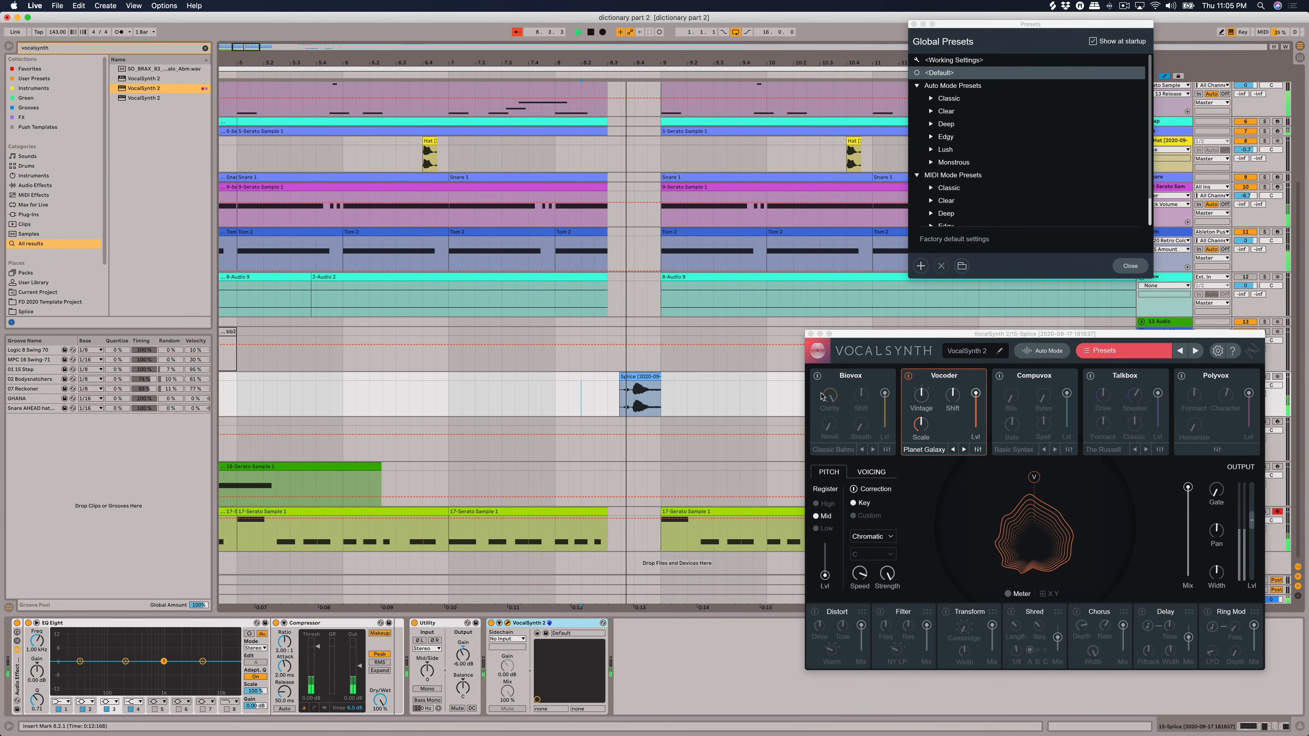
pyautogui.click(977, 350)
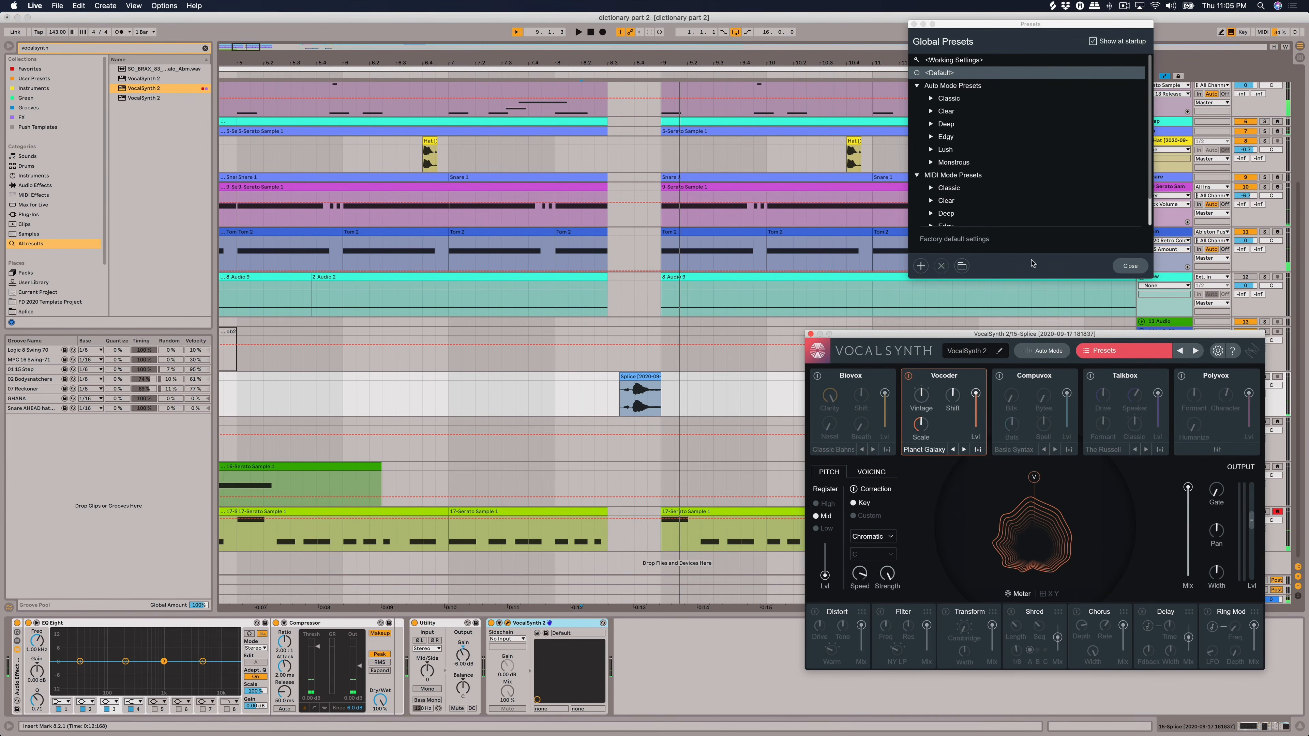
pyautogui.click(931, 149)
pyautogui.scroll(-3, 942, 160)
pyautogui.click(960, 164)
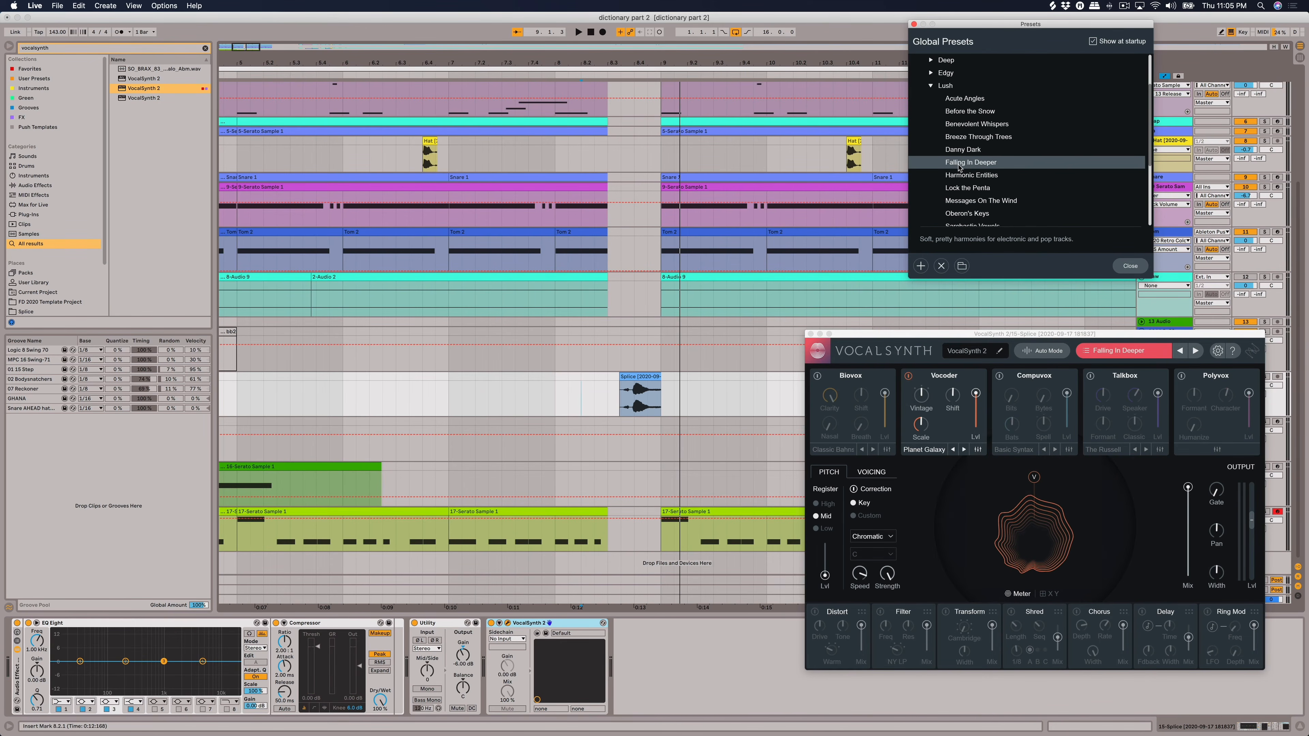
pyautogui.click(971, 176)
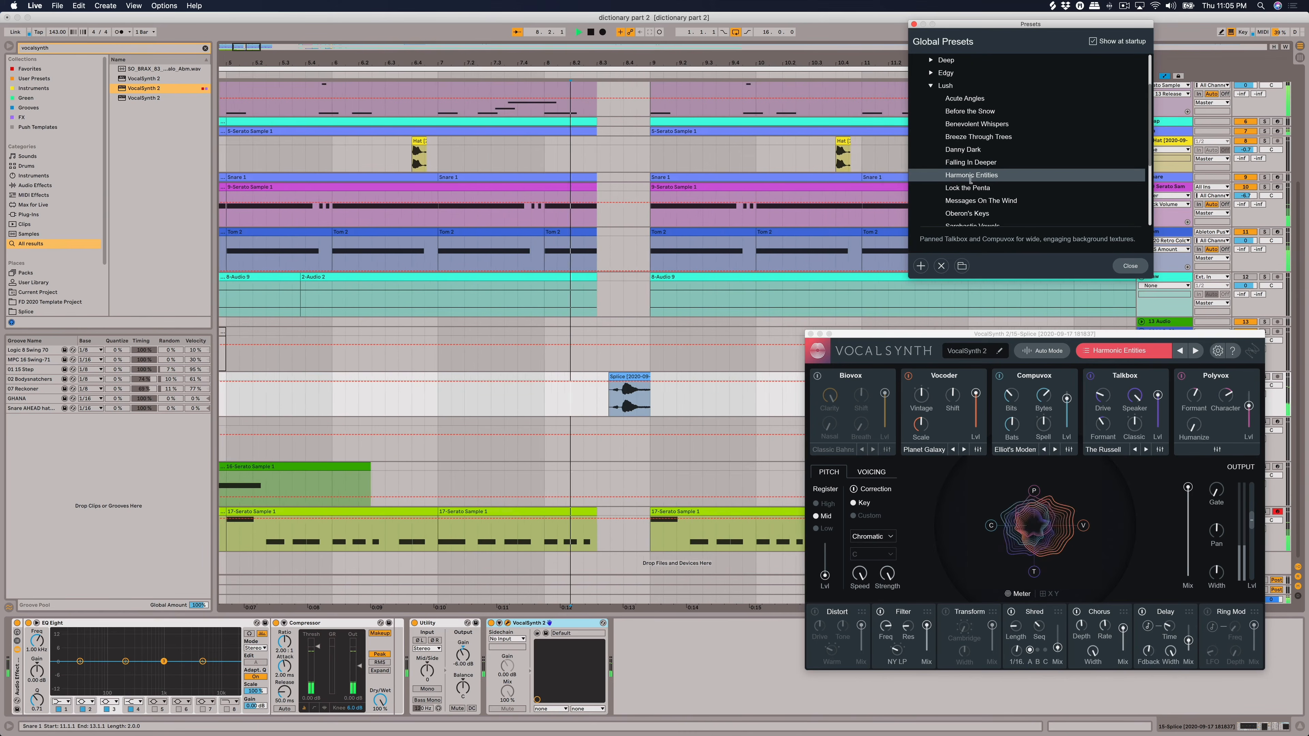
pyautogui.click(972, 188)
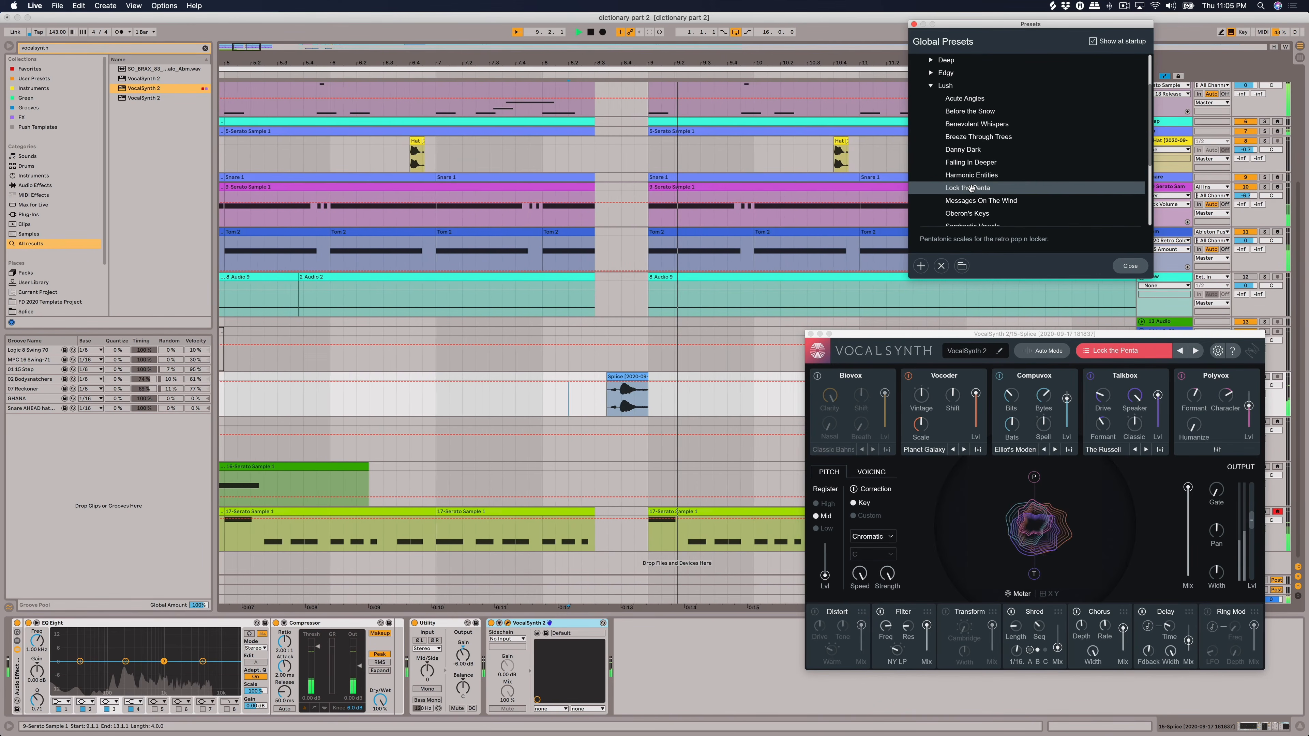
pyautogui.click(993, 202)
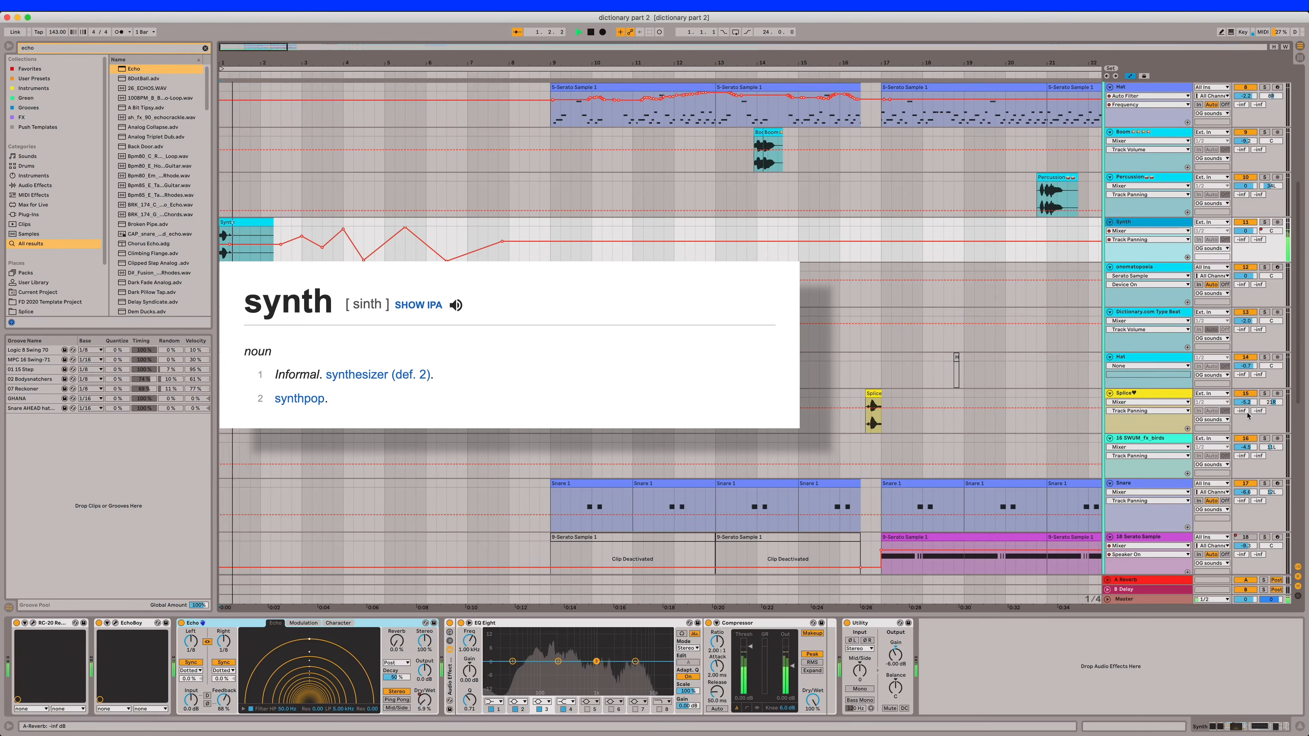
# Step: Review the playing arrangement's intro, showing the devices on the 25 Analog Lab 4 and Dictionary.com Type Beat tracks
pyautogui.scroll(-10, 1230, 456)
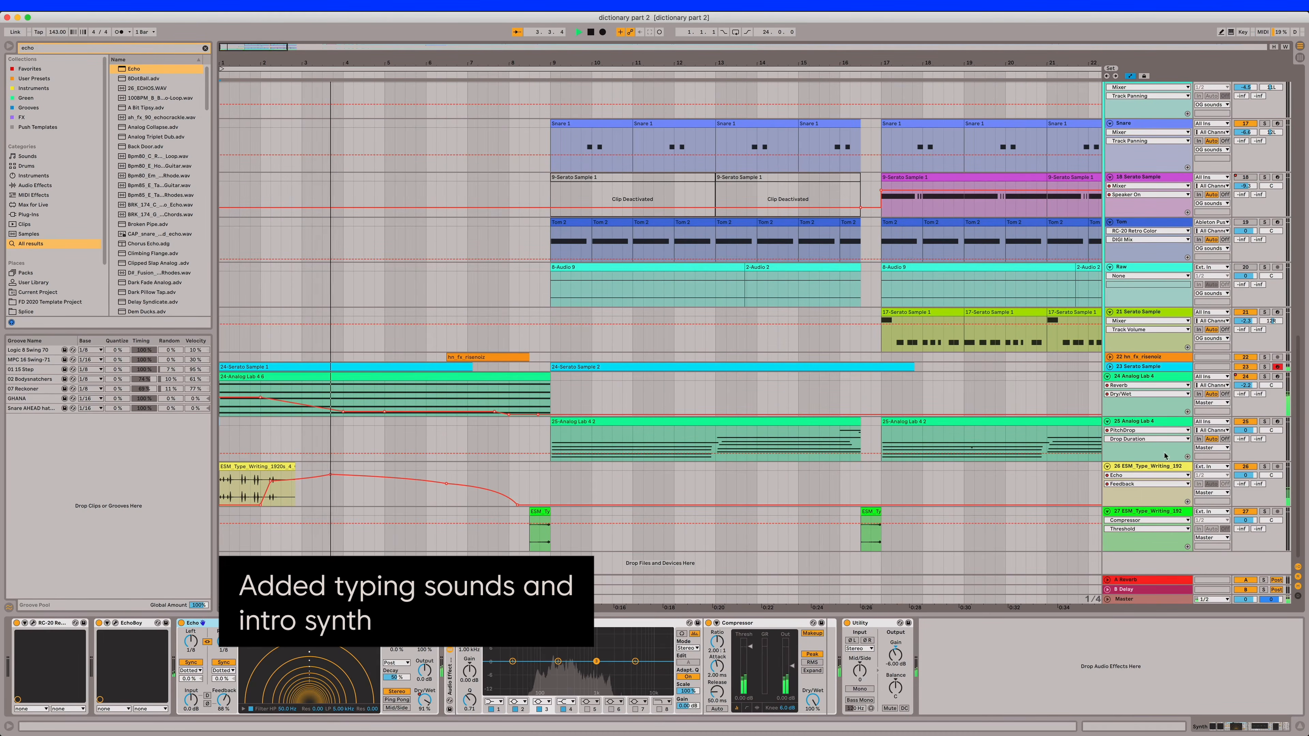
pyautogui.click(1166, 422)
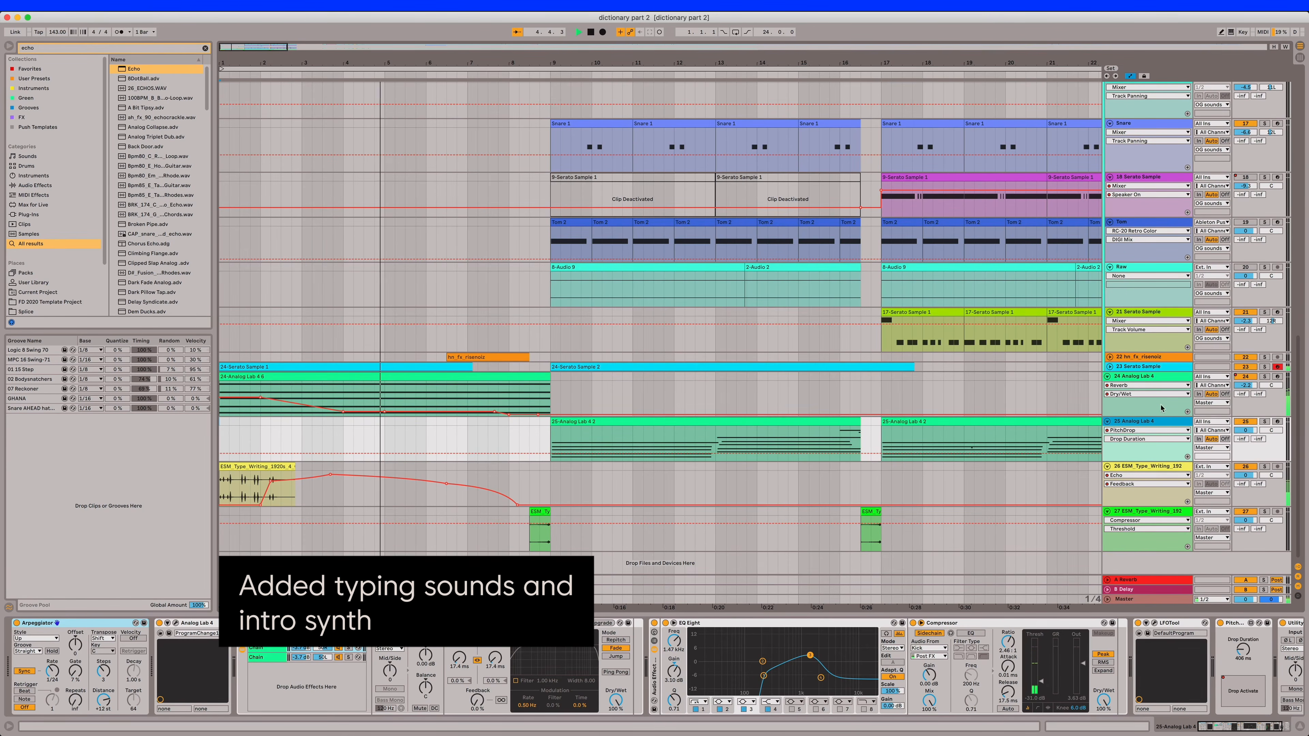
pyautogui.scroll(1, 1198, 440)
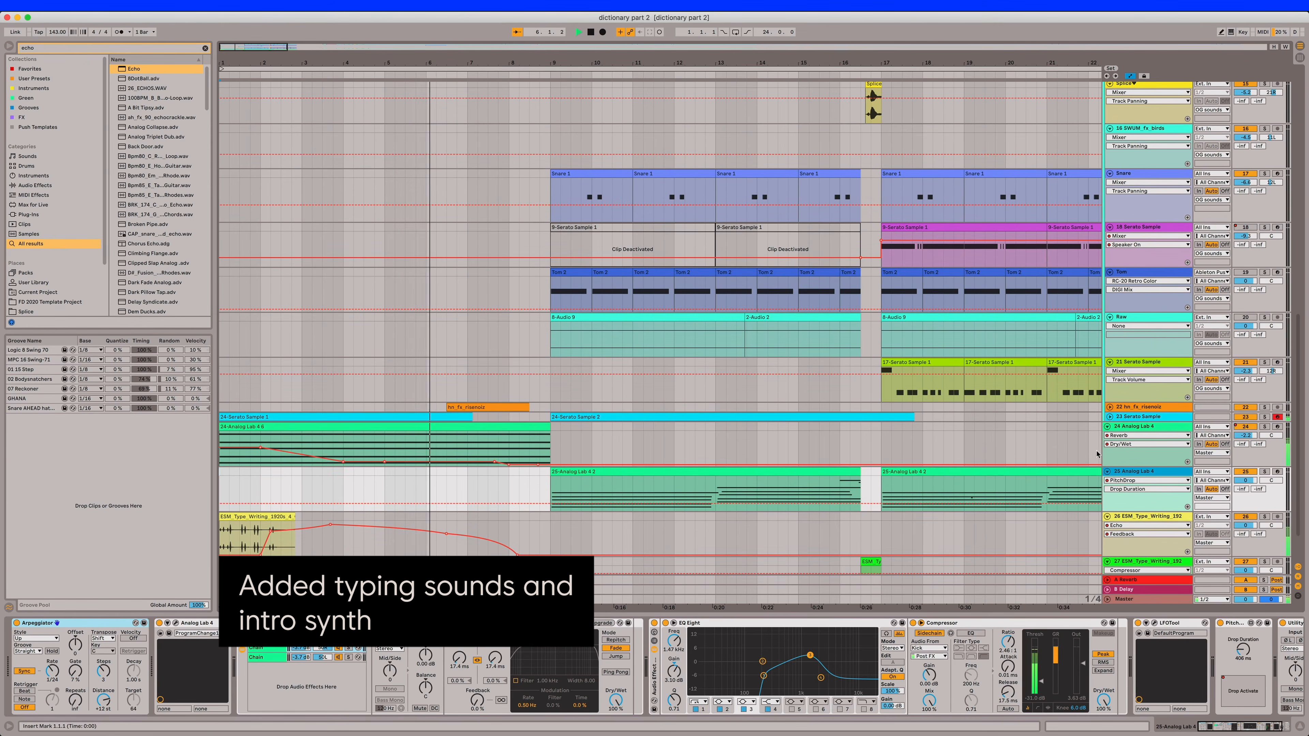
pyautogui.scroll(5, 1094, 459)
pyautogui.click(1163, 238)
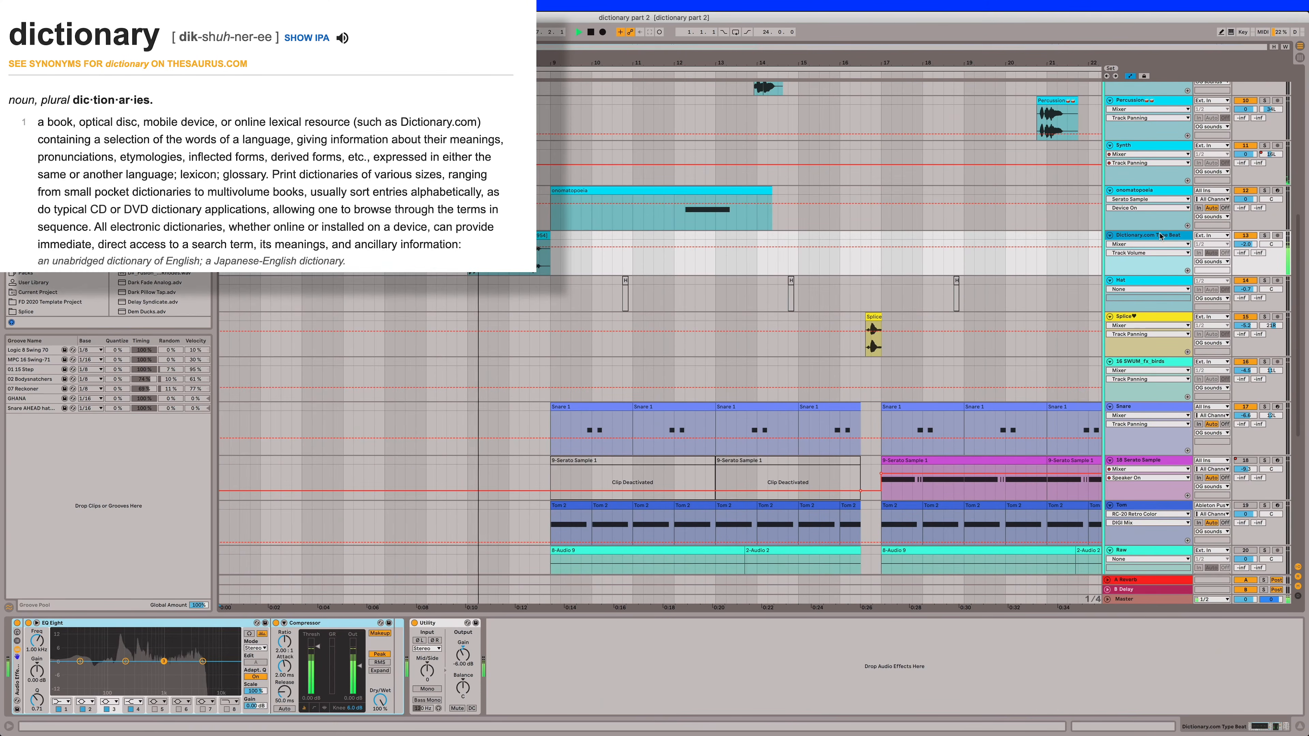
pyautogui.scroll(-6, 1157, 413)
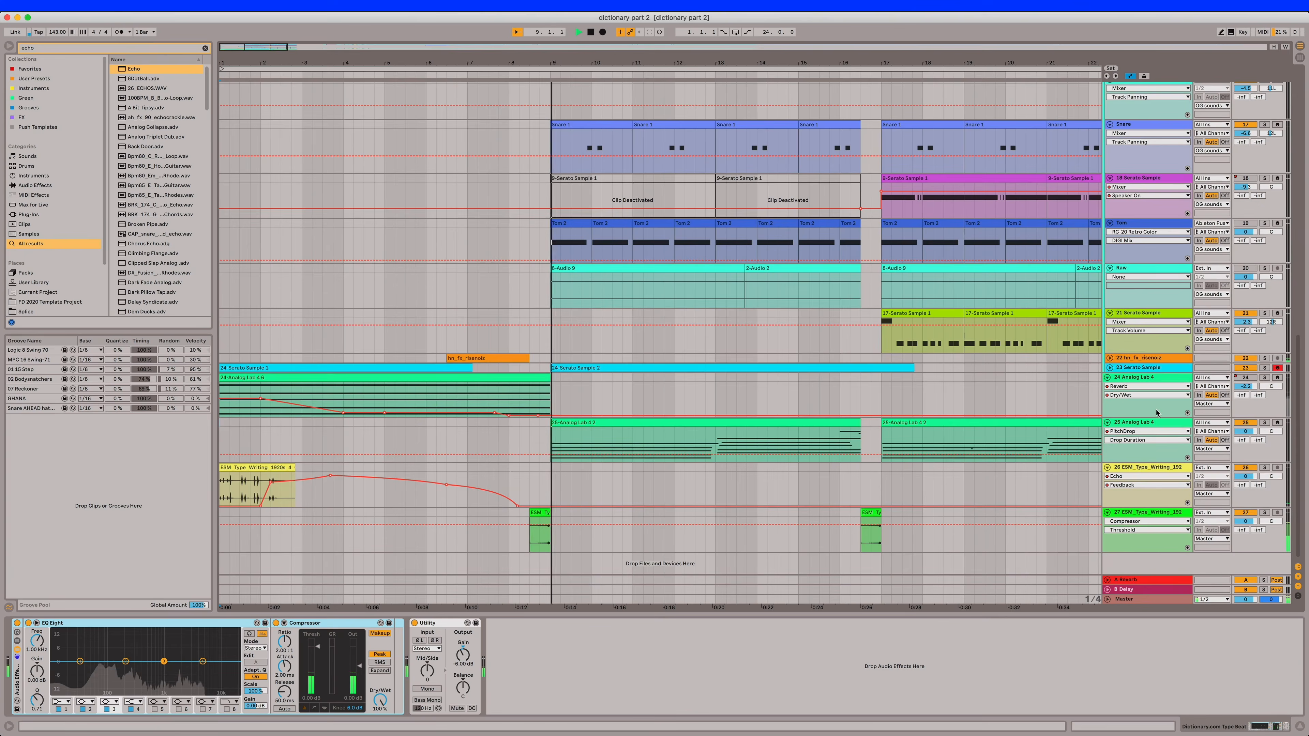
# Step: Examine track 25's Arpeggiator, its Analog Lab 4 preset and the chord notes in its first clip
pyautogui.click(1153, 423)
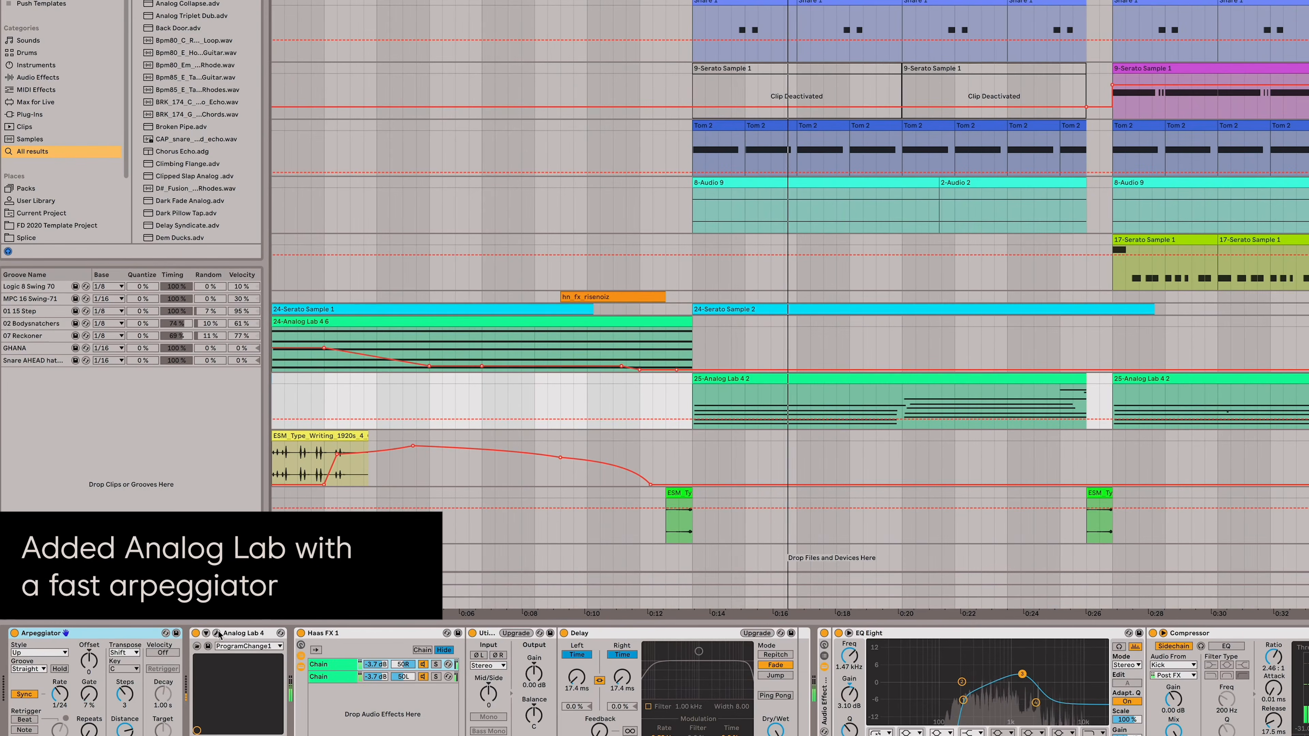
pyautogui.click(216, 633)
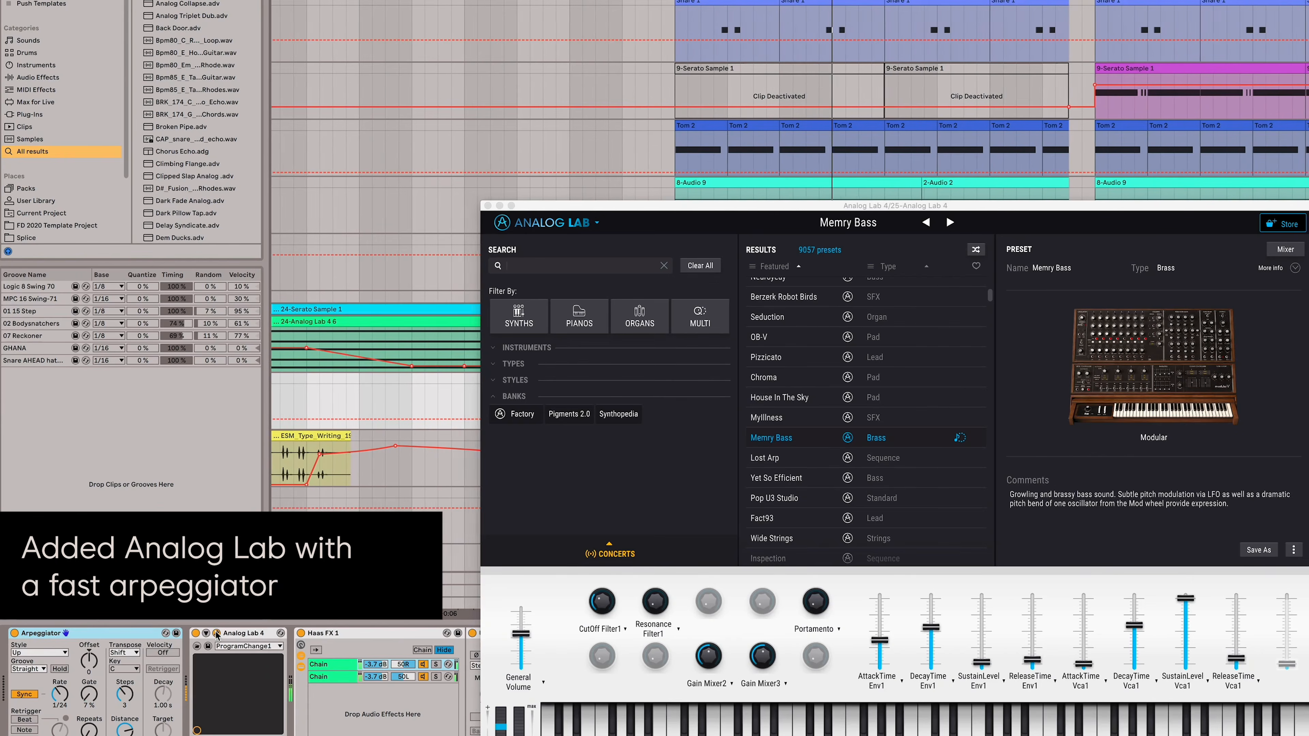
pyautogui.click(217, 633)
pyautogui.doubleClick(672, 382)
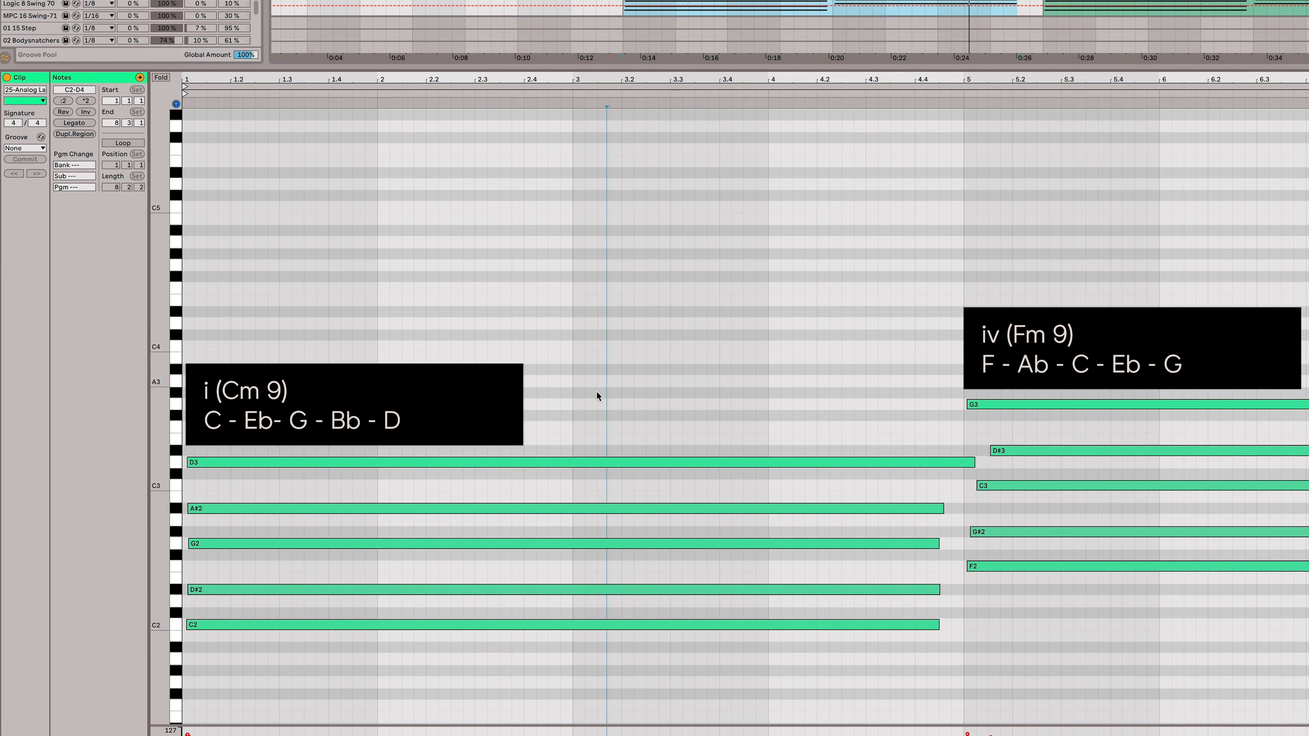
pyautogui.hotkey('shift', 'Tab')
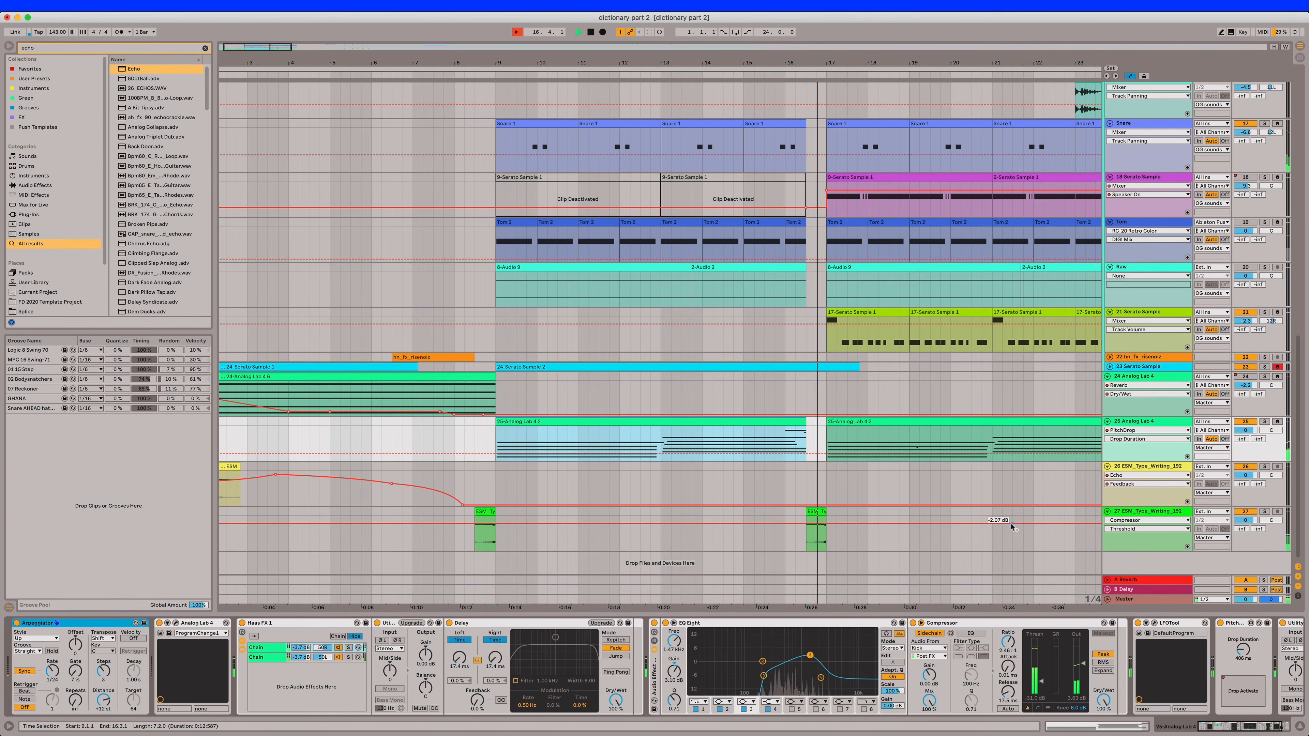
# Step: Look over the percussion, vocal and effect tracks through the end of the arrangement during playback
pyautogui.scroll(5, 1001, 532)
pyautogui.scroll(3, 994, 542)
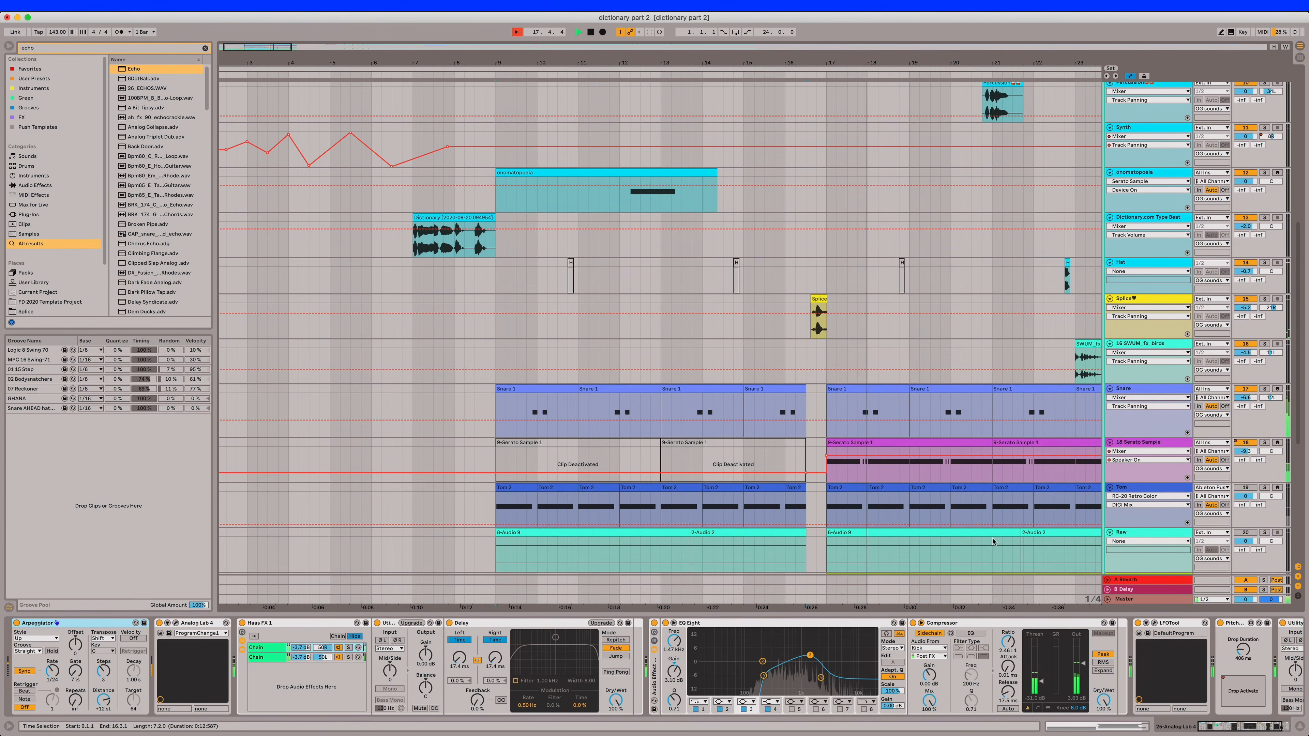
pyautogui.scroll(3, 994, 542)
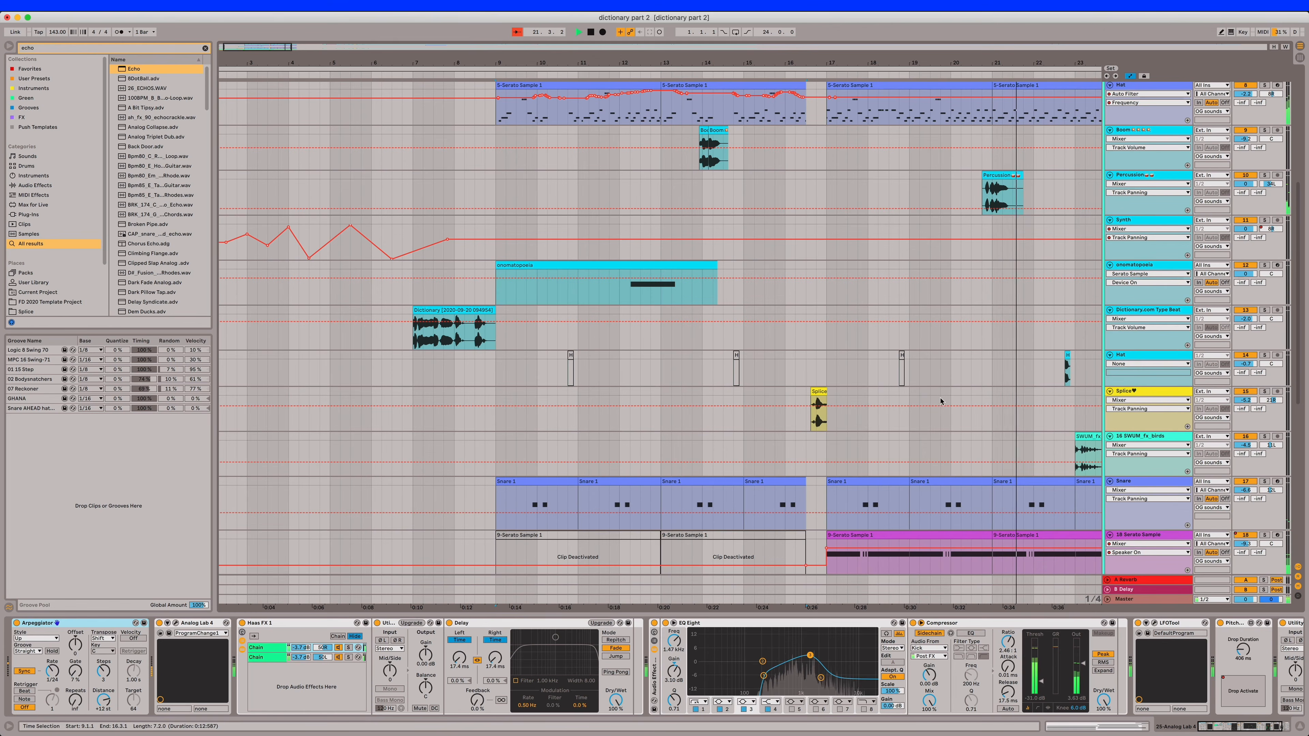
pyautogui.hscroll(5, 943, 405)
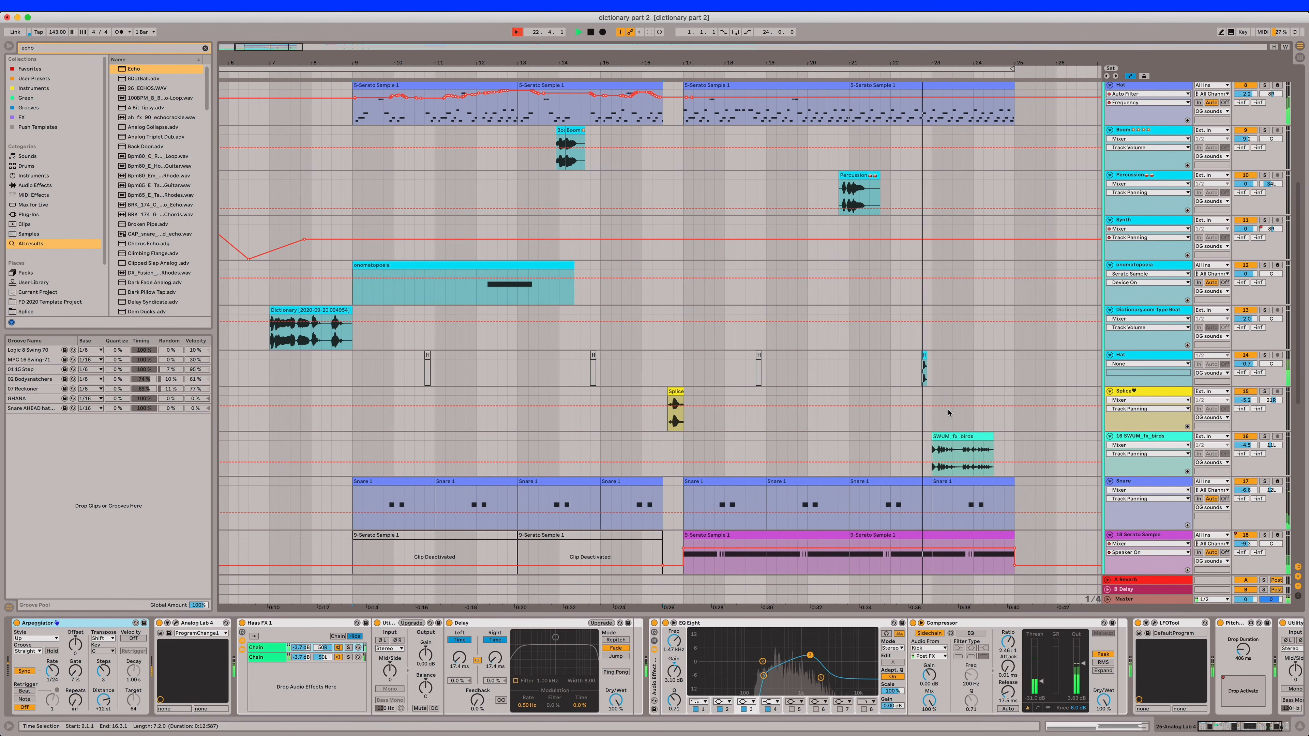